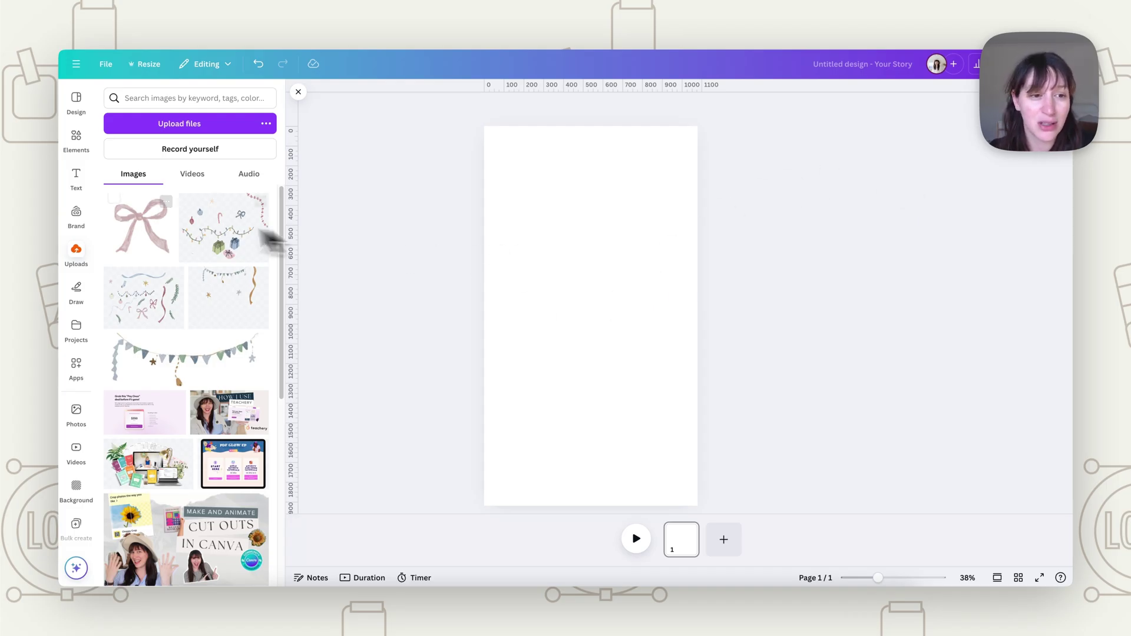
Add the uploaded pink bow image to the page, shrink it and reposition it near the middle.
left_click(131, 230)
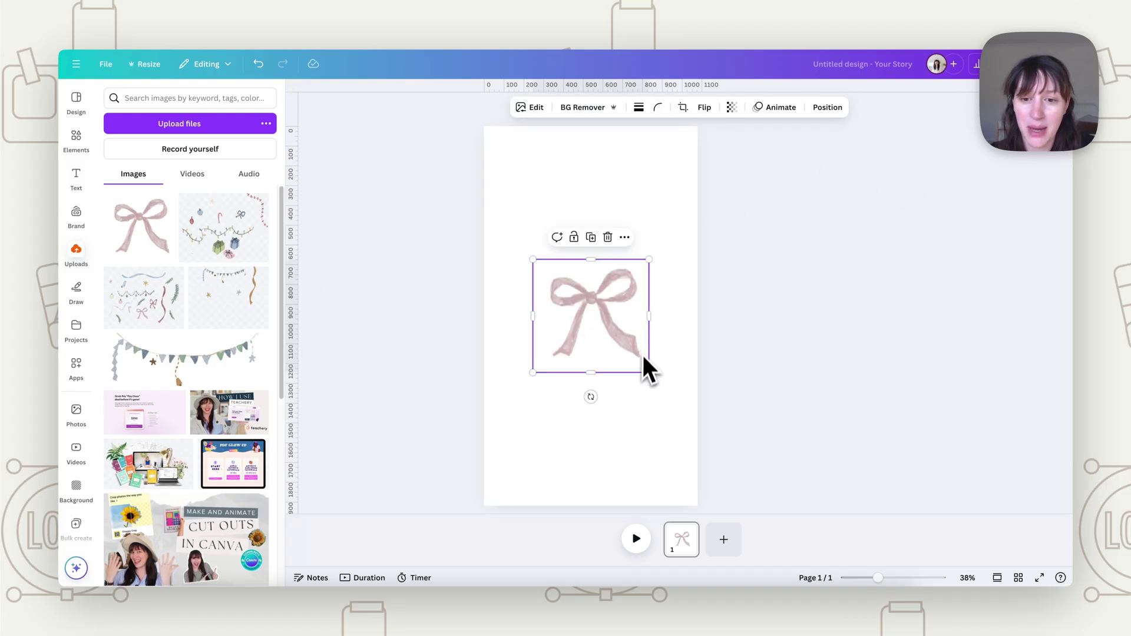
left_click_drag(646, 372, 610, 331)
left_click_drag(573, 293, 589, 326)
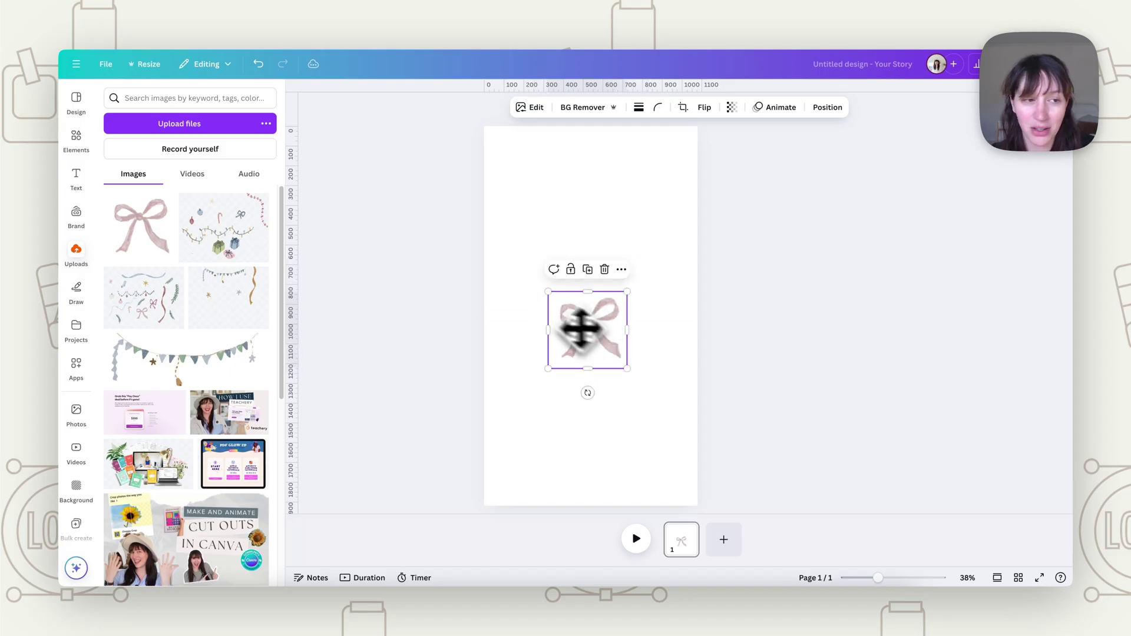
Open the Replicator app, load the bow image for replicating and move the bow towards the page's upper part.
left_click(85, 365)
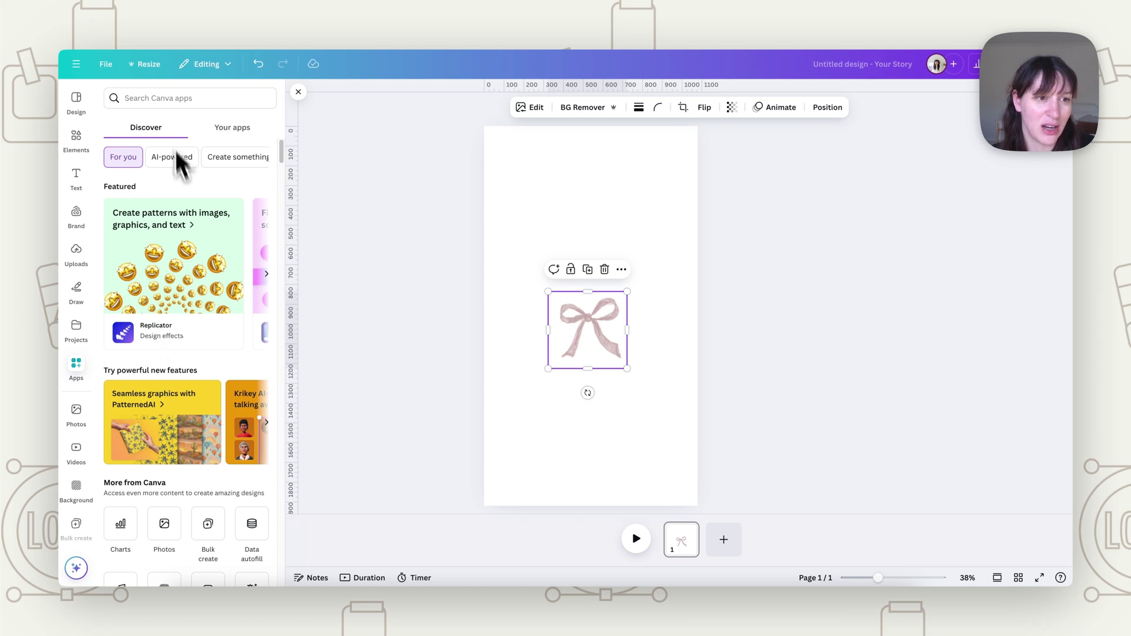
left_click(172, 317)
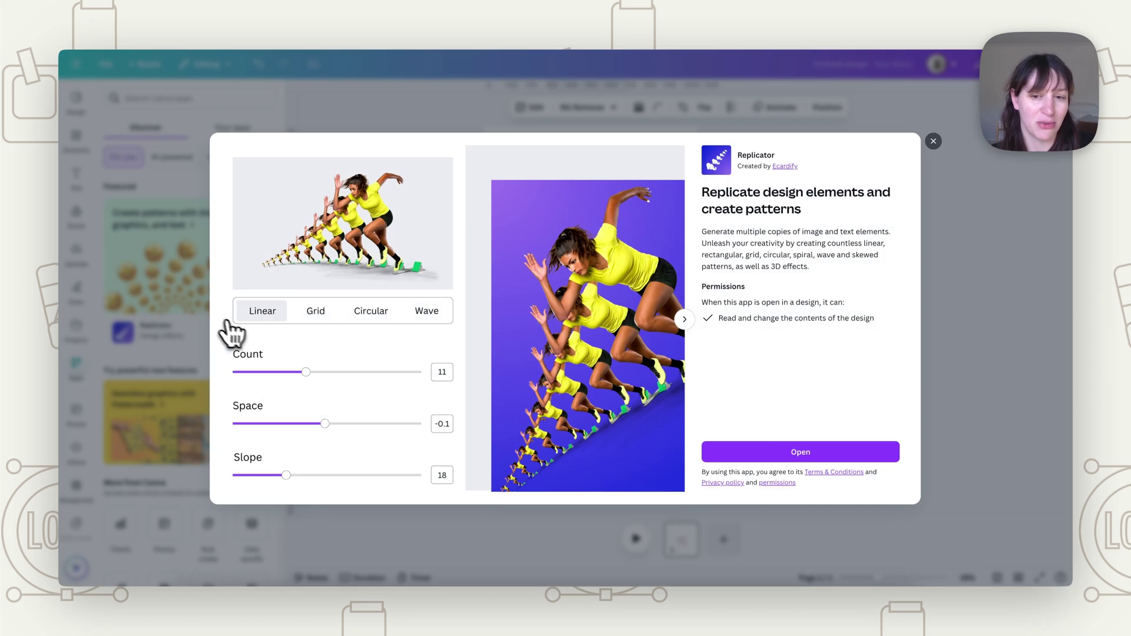
left_click(819, 452)
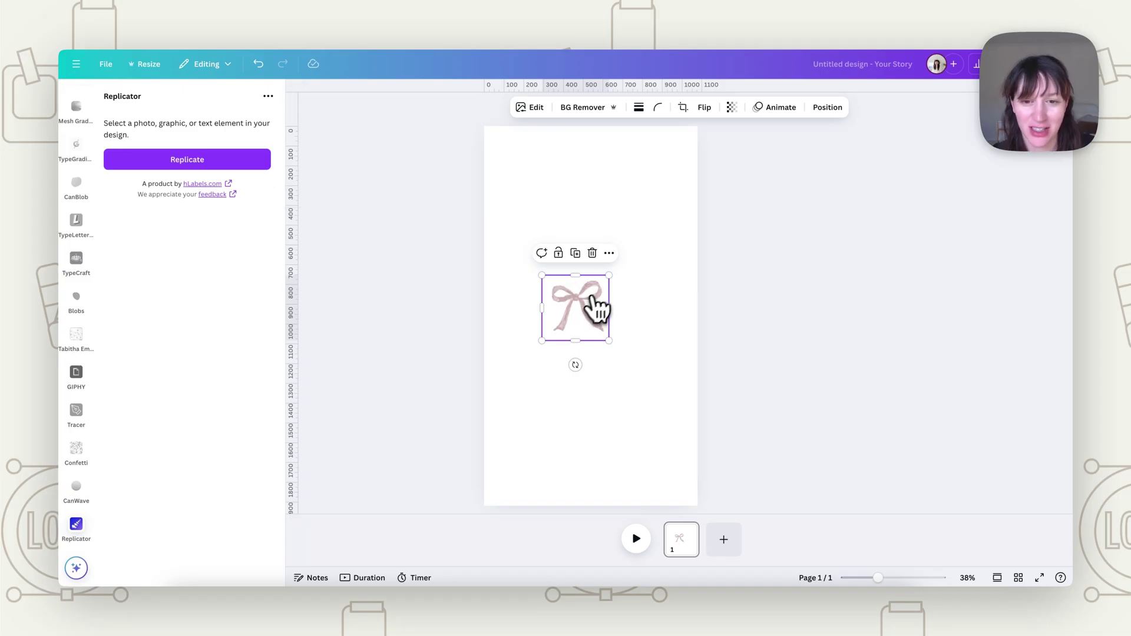
left_click(213, 170)
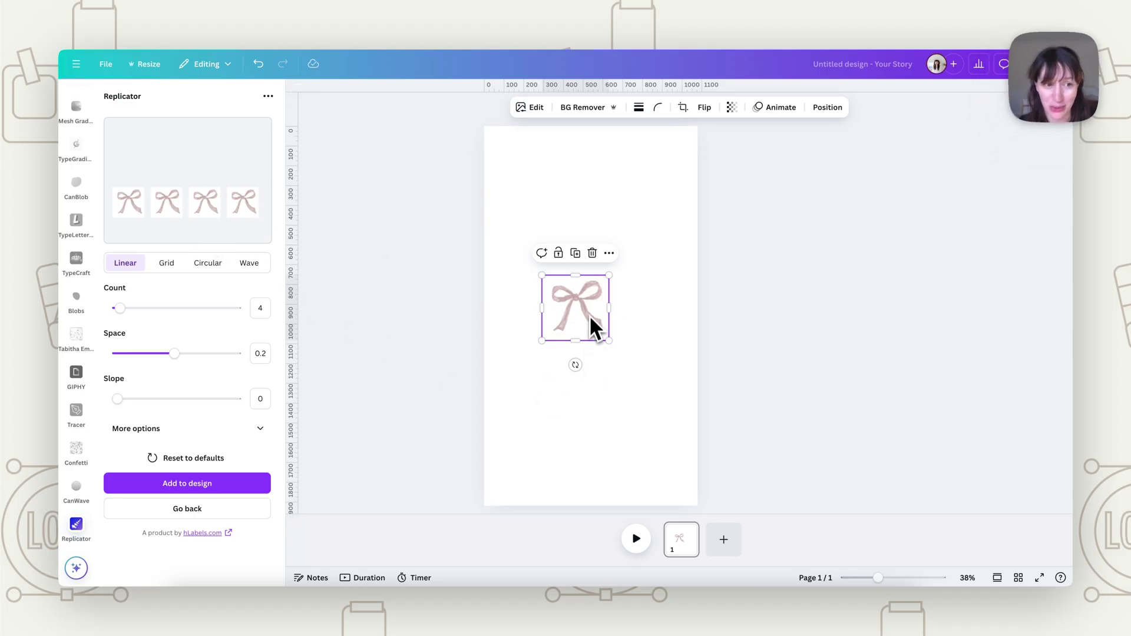
left_click_drag(590, 317, 573, 227)
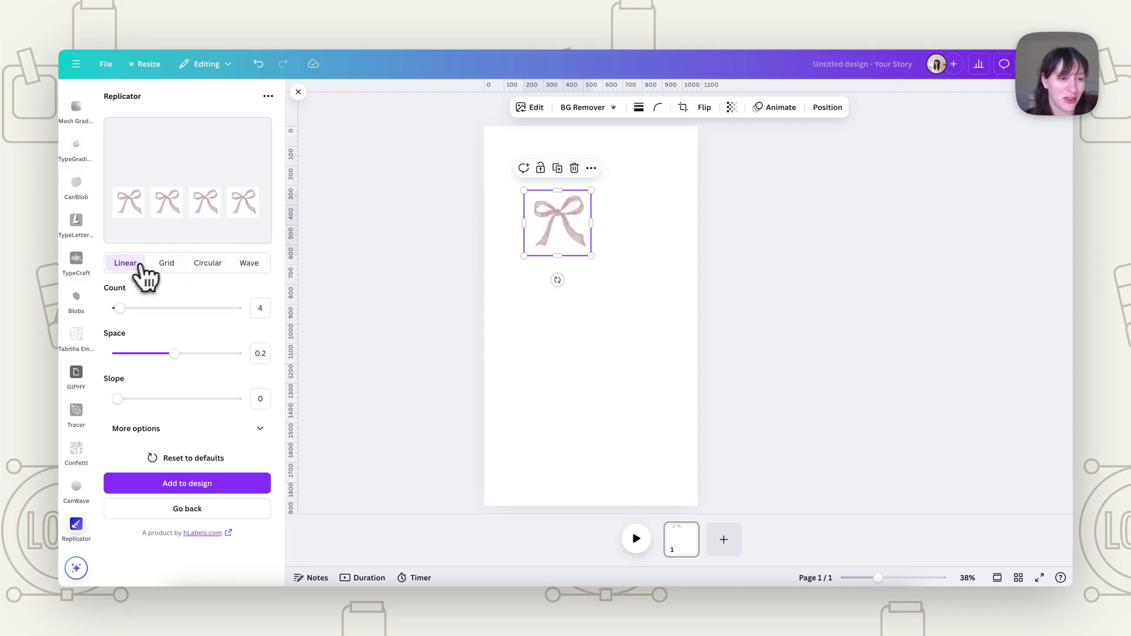
Compare the Grid, Circular, Wave and Linear pattern previews of the bow, finishing on Linear.
left_click(165, 263)
left_click(206, 266)
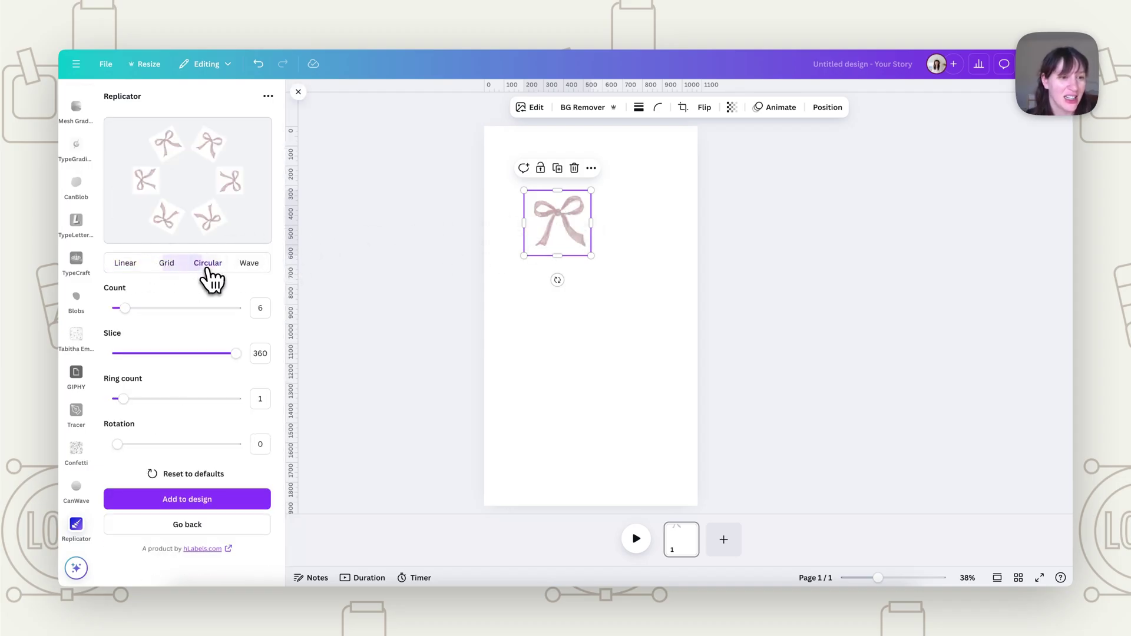
left_click(250, 268)
left_click(144, 270)
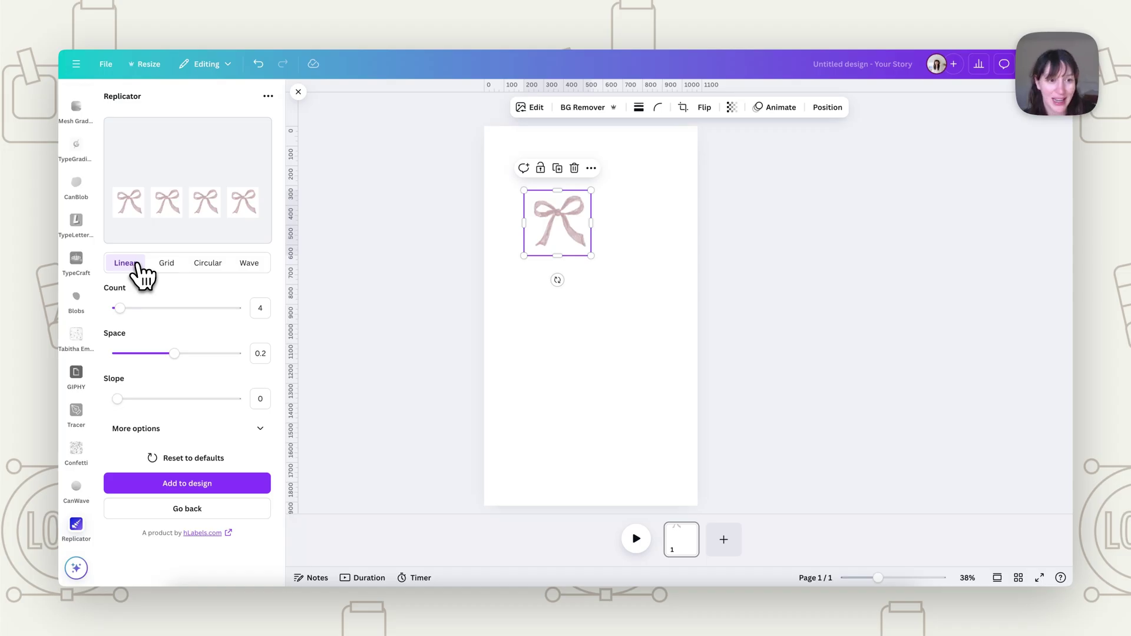
left_click(165, 267)
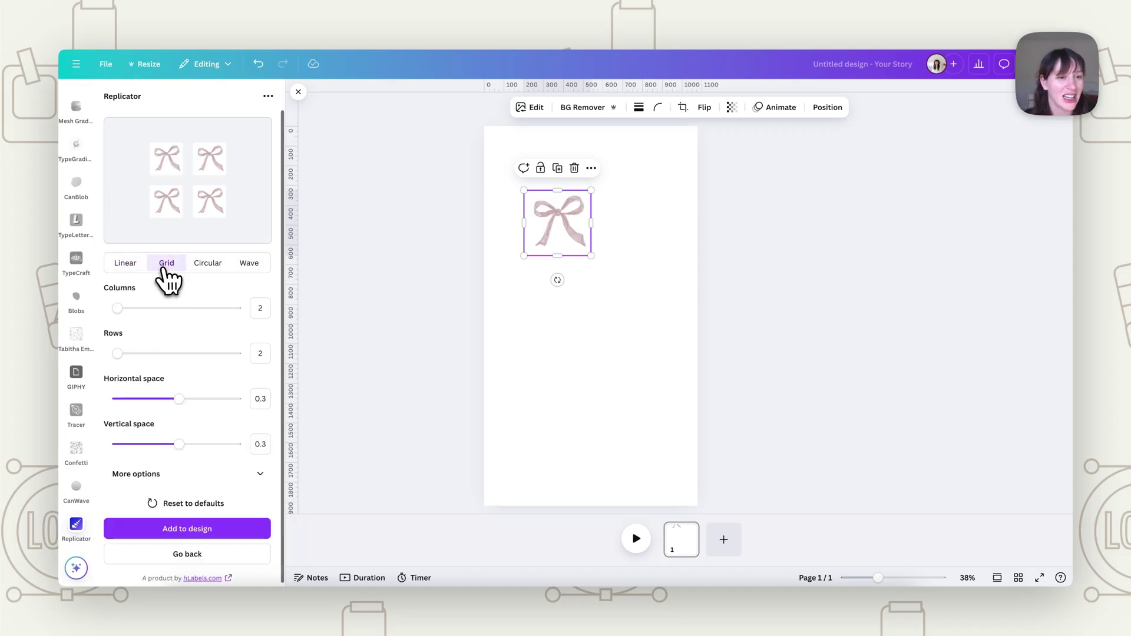
left_click(211, 268)
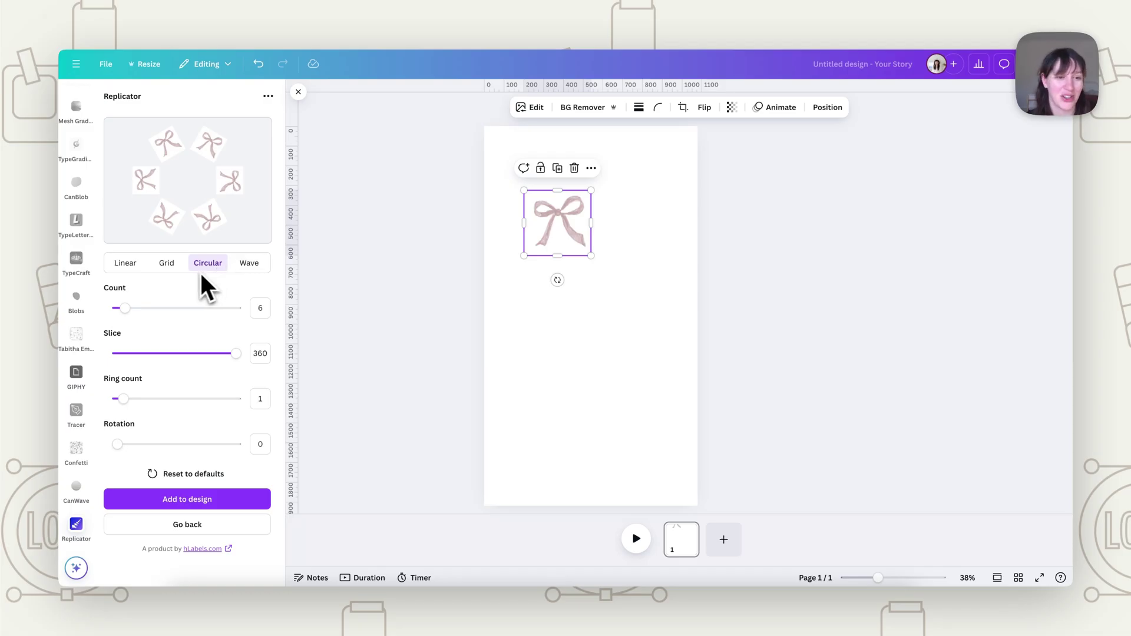
left_click(244, 264)
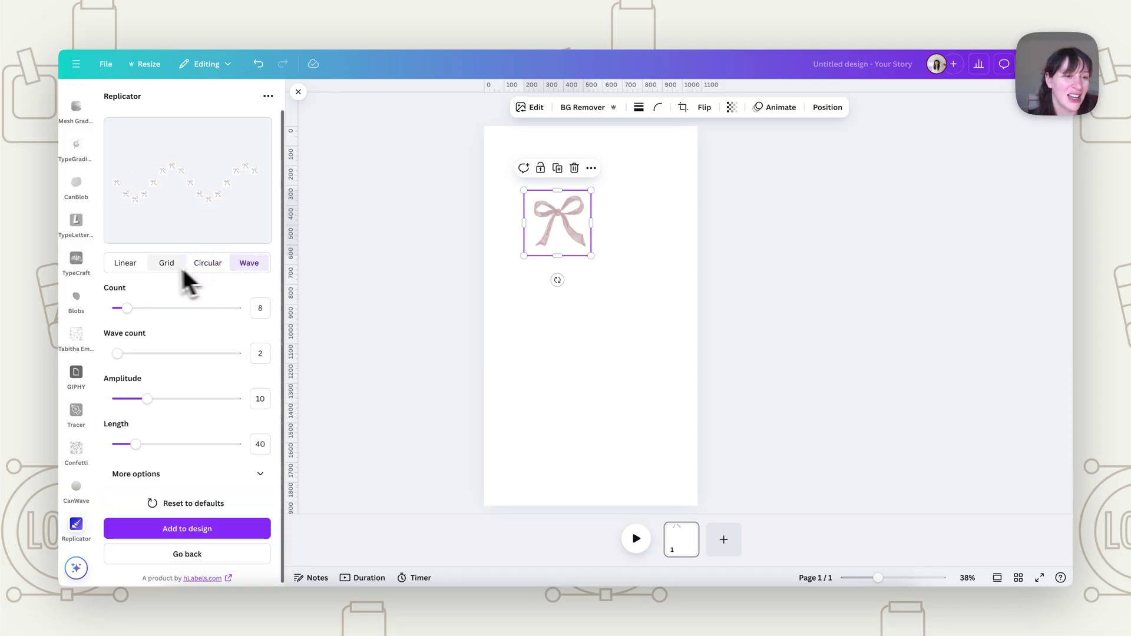
left_click(125, 265)
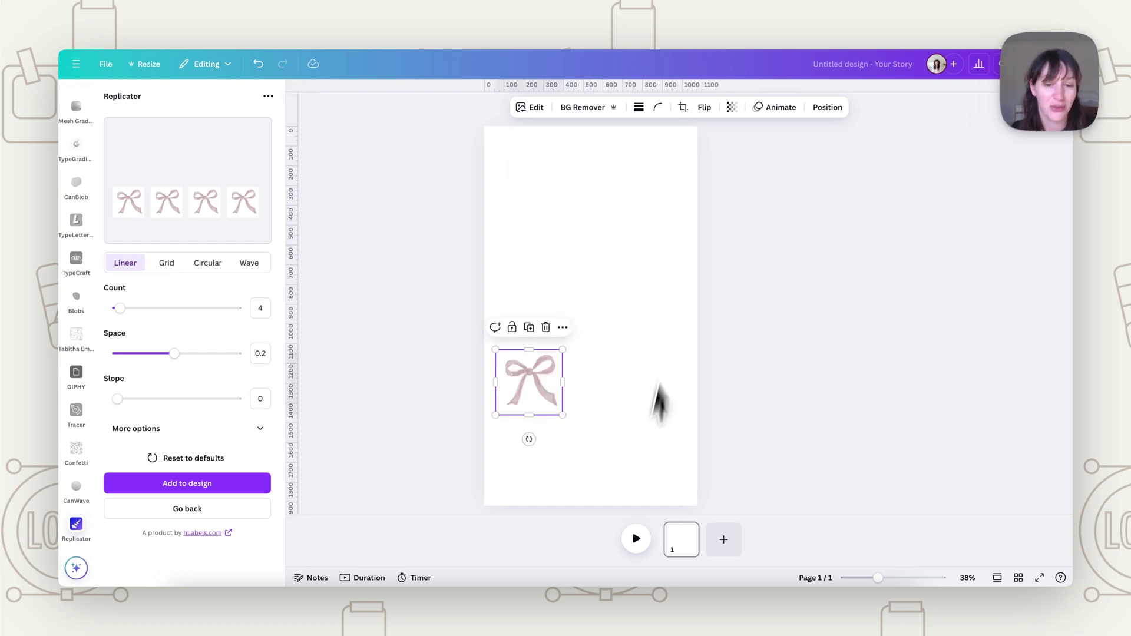
Set the linear bow pattern's count to 9 and its space to 0.1, with the slope at 0.
left_click_drag(119, 307, 133, 309)
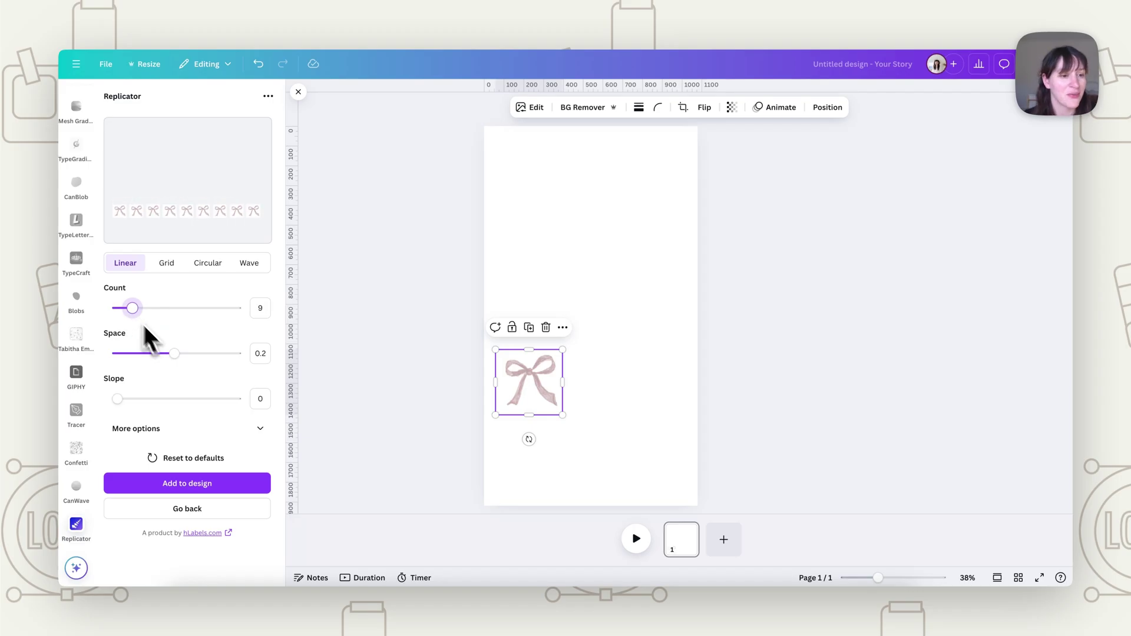
mouse_move(175, 354)
left_mouse_down()
mouse_move(154, 355)
mouse_move(169, 353)
left_mouse_up()
mouse_move(117, 399)
left_mouse_down()
mouse_move(171, 399)
mouse_move(103, 399)
left_mouse_up()
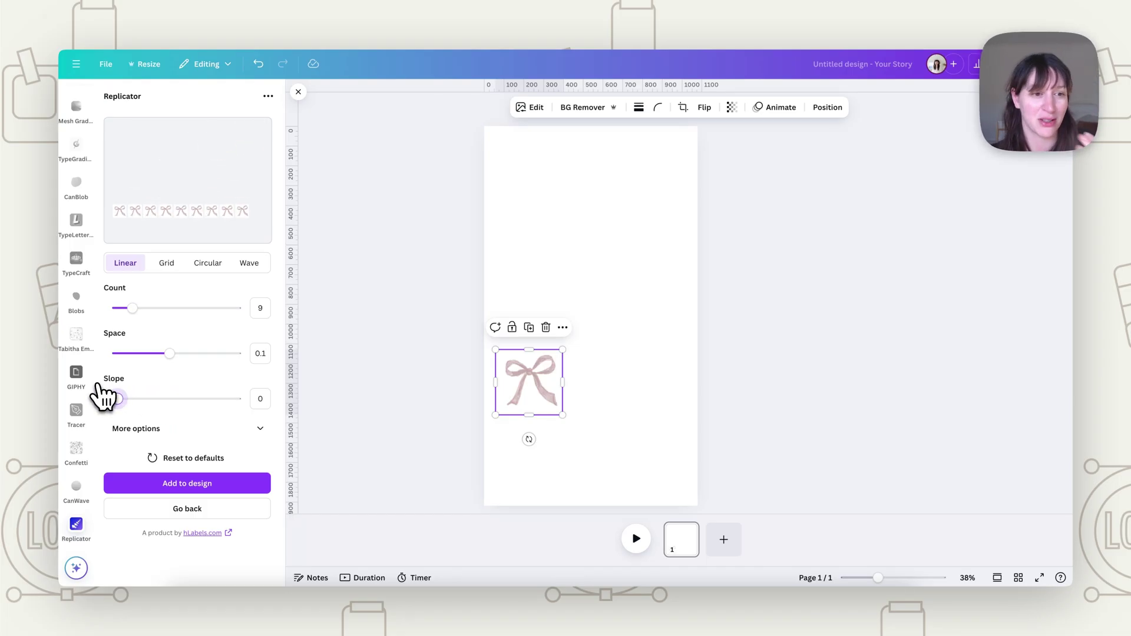
mouse_move(119, 395)
left_mouse_down()
mouse_move(159, 395)
mouse_move(105, 398)
left_mouse_up()
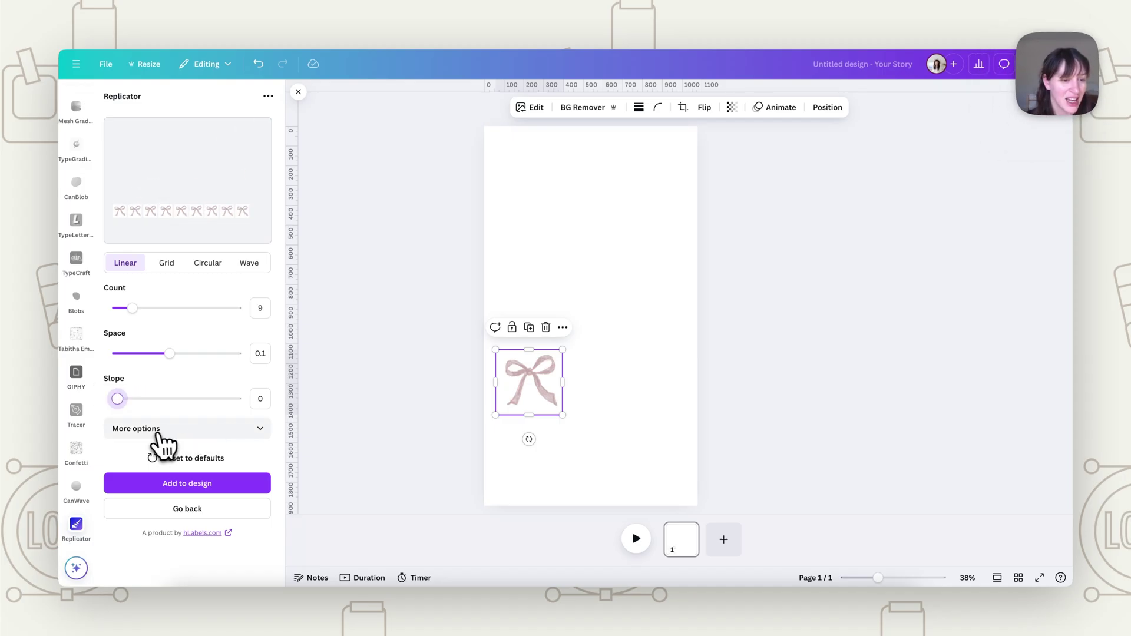
Expand the additional pattern options and set the slope to 24 and the size ratio to 1.05.
left_click(182, 435)
scroll(182, 424, "down", 3)
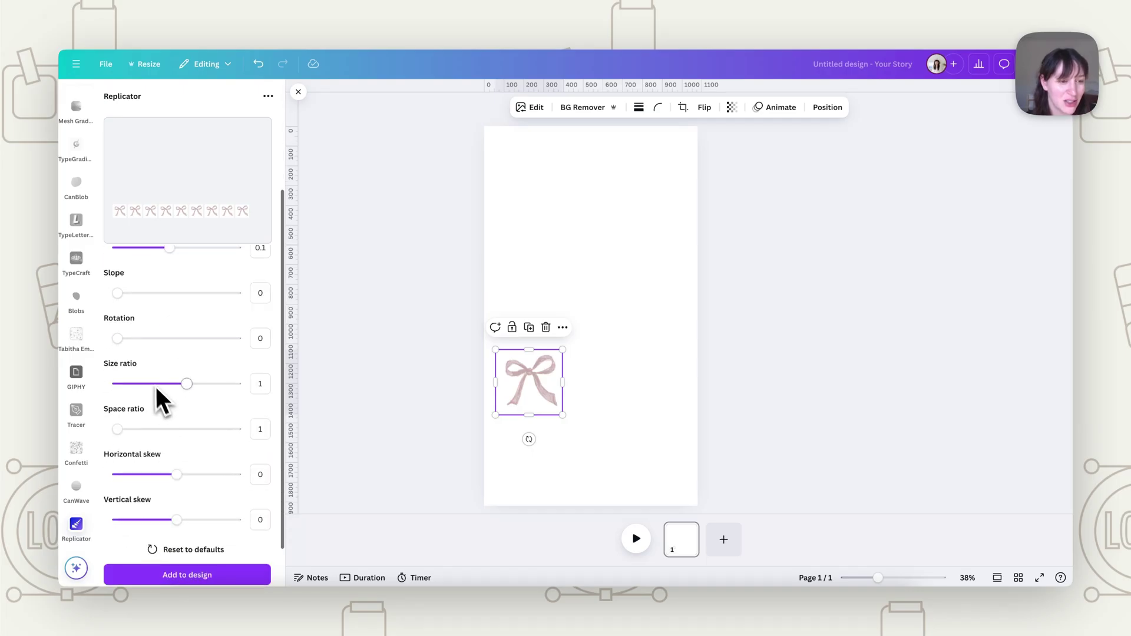
scroll(153, 380, "up", 3)
left_click_drag(126, 381, 139, 382)
left_click_drag(119, 428, 88, 433)
left_click_drag(140, 381, 108, 387)
mouse_move(187, 472)
left_mouse_down()
mouse_move(221, 473)
mouse_move(206, 472)
left_mouse_up()
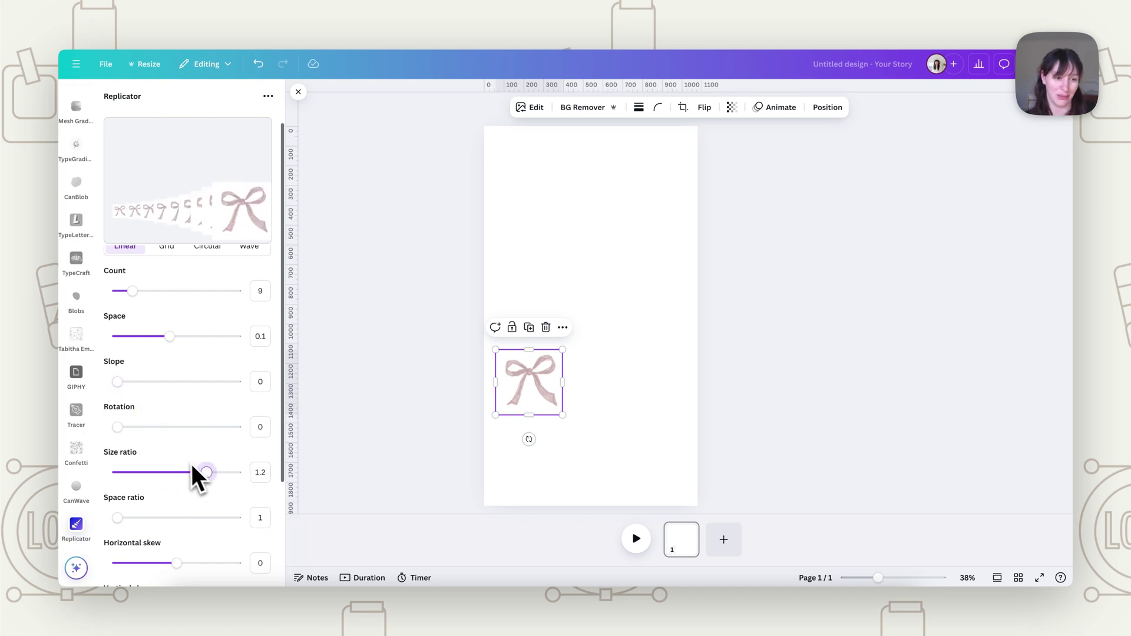
left_click_drag(118, 381, 149, 382)
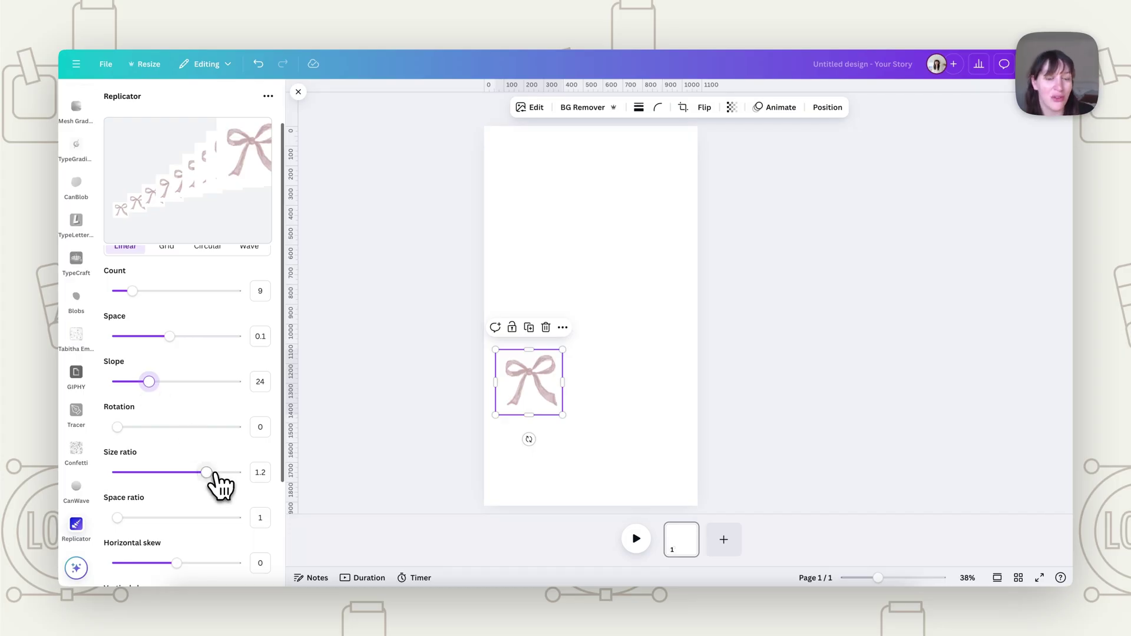
mouse_move(213, 474)
left_mouse_down()
mouse_move(130, 474)
mouse_move(193, 474)
left_mouse_up()
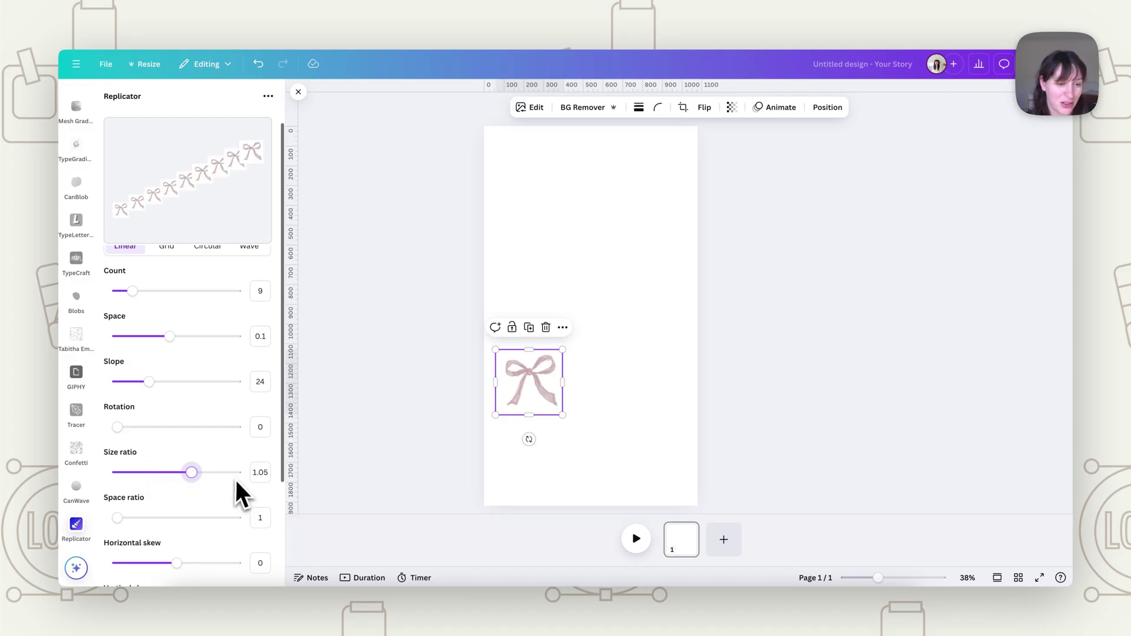
Try a horizontal skew of -4 on the bow pattern and reset it to 0.
scroll(195, 477, "down", 2)
mouse_move(118, 434)
left_mouse_down()
mouse_move(167, 434)
mouse_move(115, 434)
left_mouse_up()
mouse_move(176, 478)
left_mouse_down()
mouse_move(200, 479)
mouse_move(147, 478)
mouse_move(171, 478)
left_mouse_up()
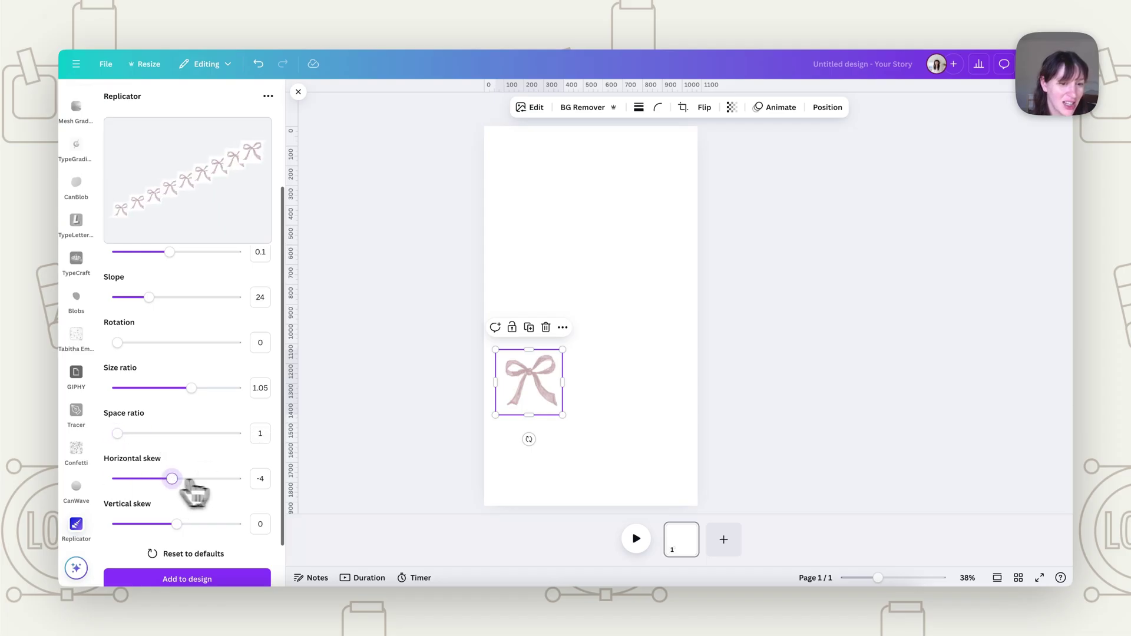
double_click(260, 478)
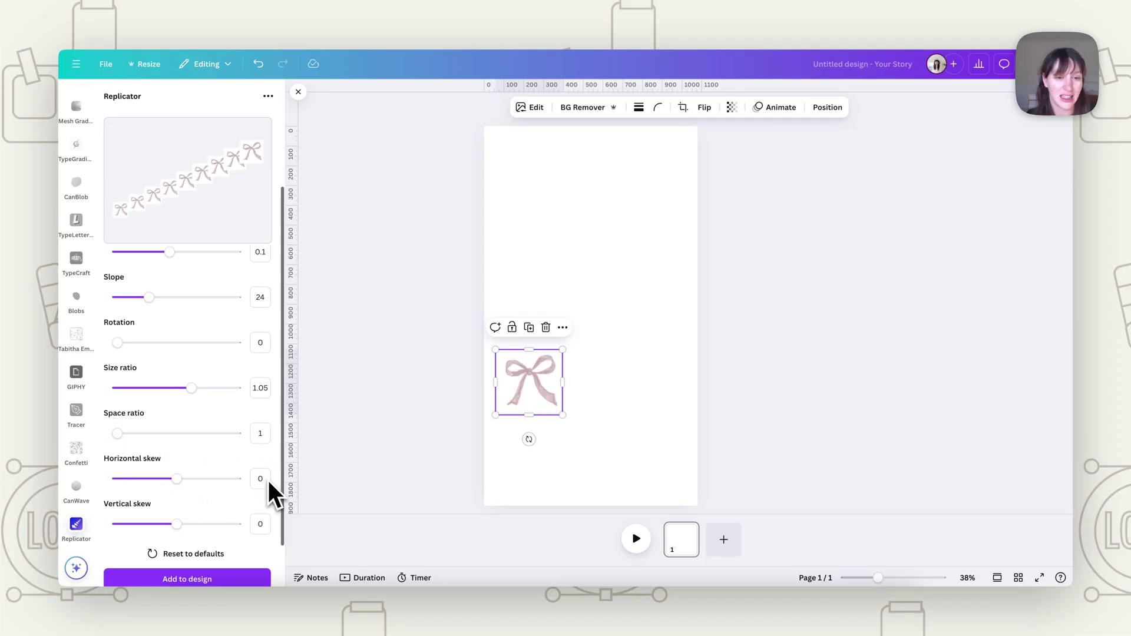
scroll(224, 439, "up", 2)
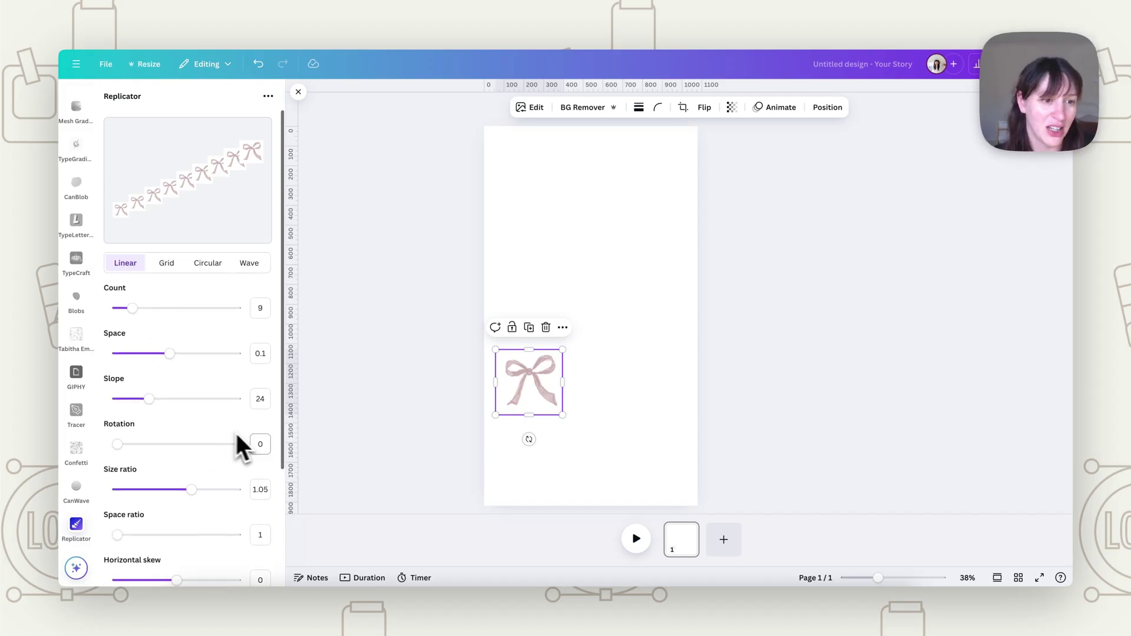
Add the sloped bow pattern with growing bows to the design and remove it again.
scroll(236, 444, "down", 4)
left_click(201, 524)
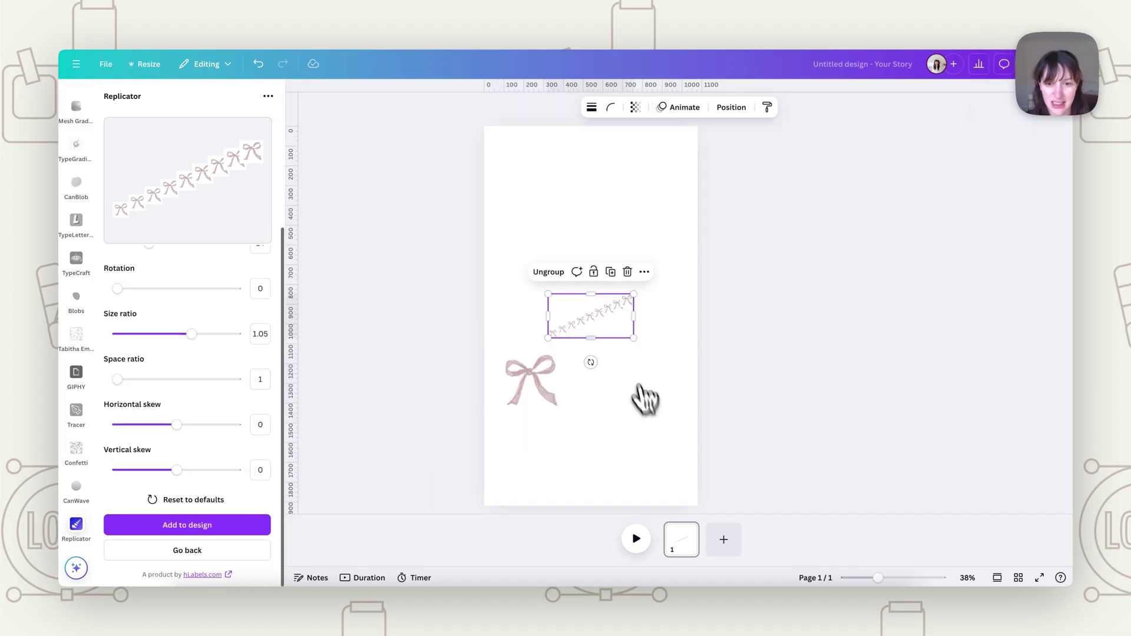
left_click_drag(588, 295, 179, 421)
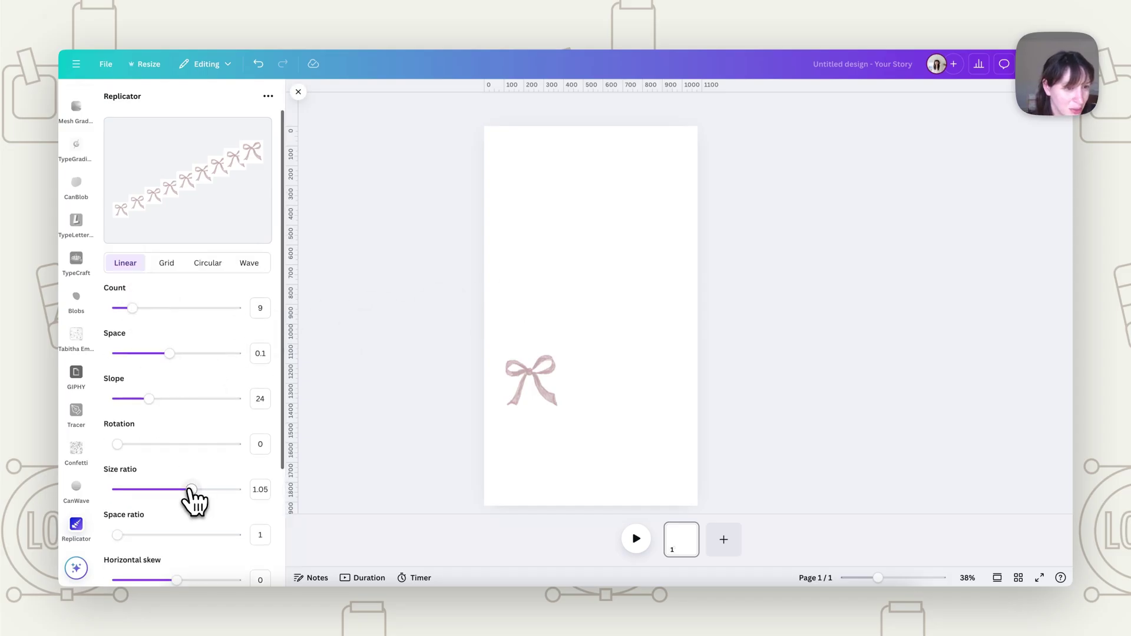
Set the size ratio to 1 and add the sloped row of equal bows to the design.
mouse_move(188, 488)
left_mouse_down()
mouse_move(176, 489)
mouse_move(187, 489)
left_mouse_up()
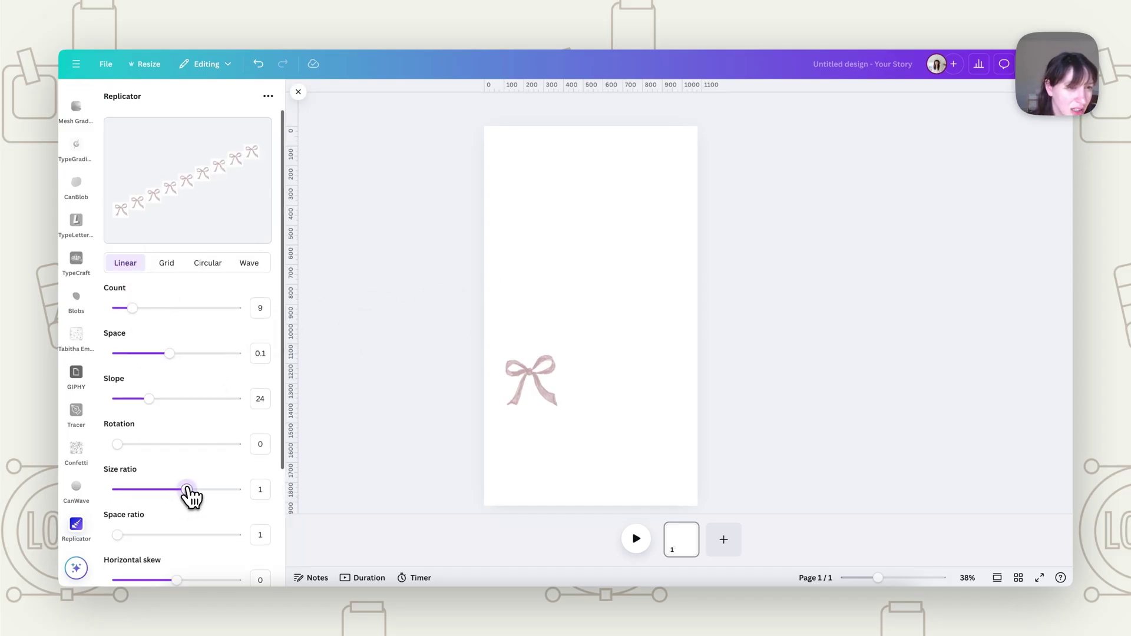
scroll(270, 459, "down", 3)
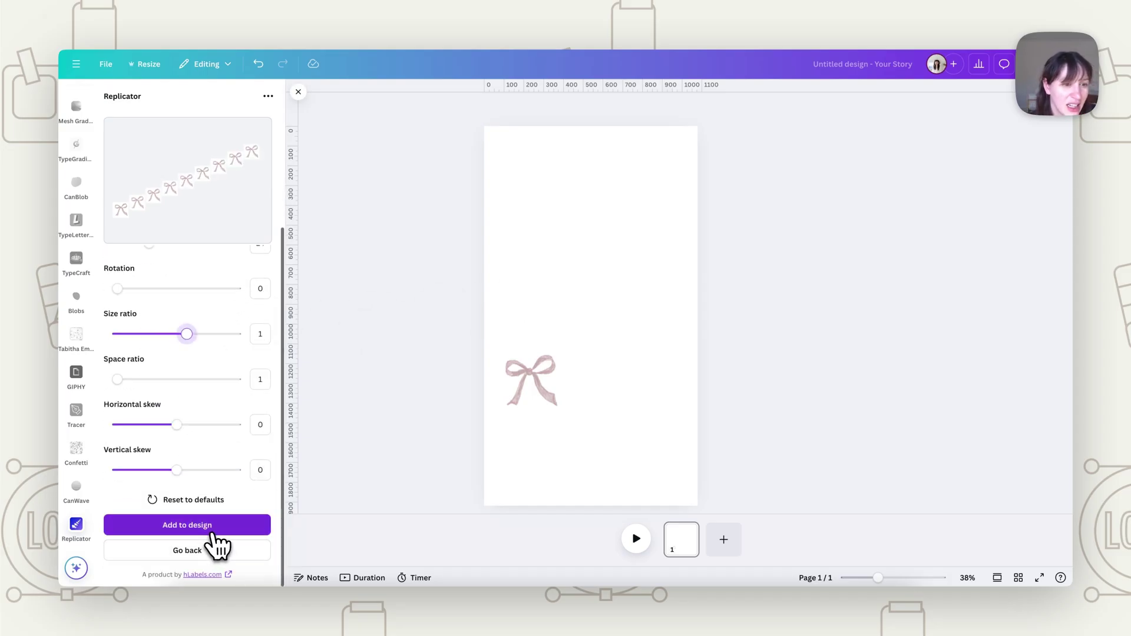
left_click(218, 525)
Delete the original single bow and enlarge the bow row so it runs diagonally across the lower page, past both edges.
left_click(532, 380)
key("Delete")
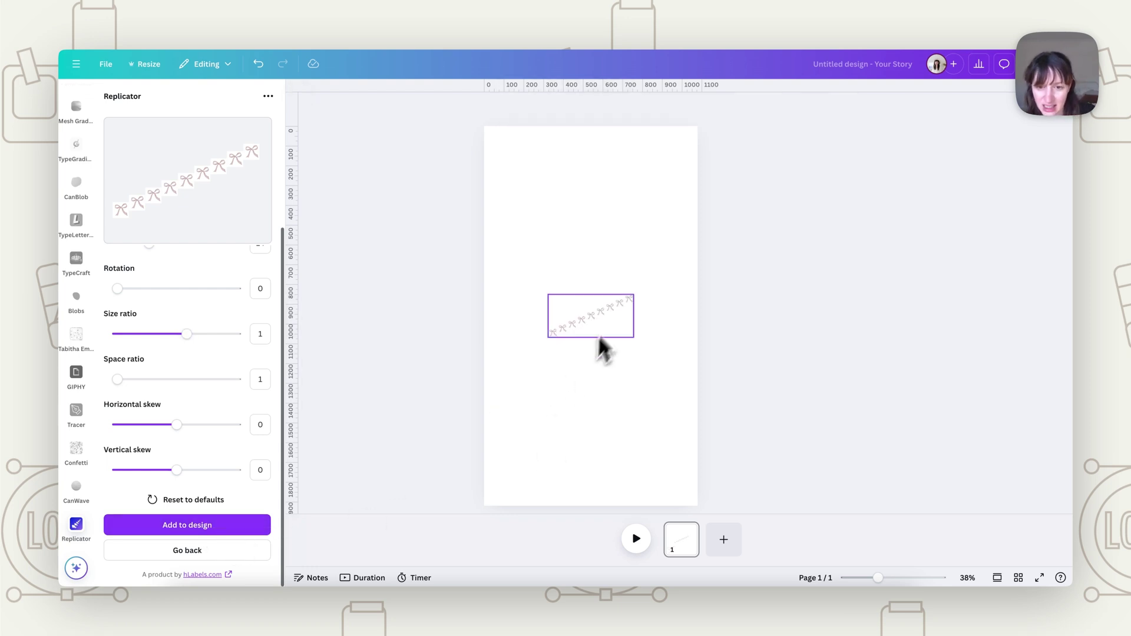
left_click_drag(610, 335, 702, 379)
left_click(881, 330)
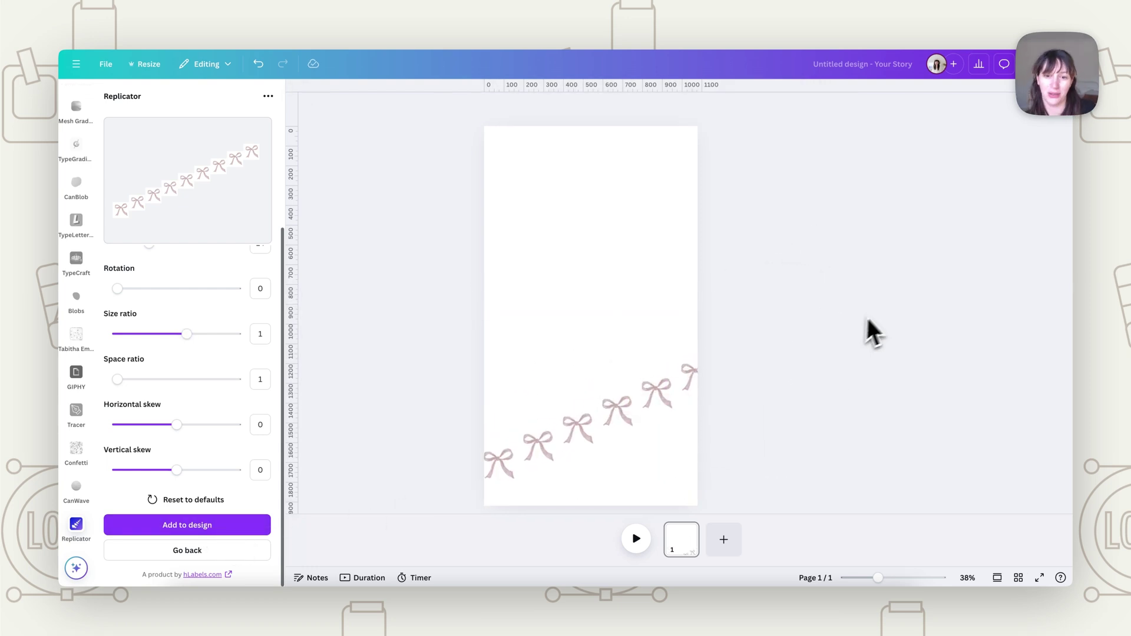
left_click_drag(651, 413, 676, 414)
left_click(804, 353)
left_click(693, 400)
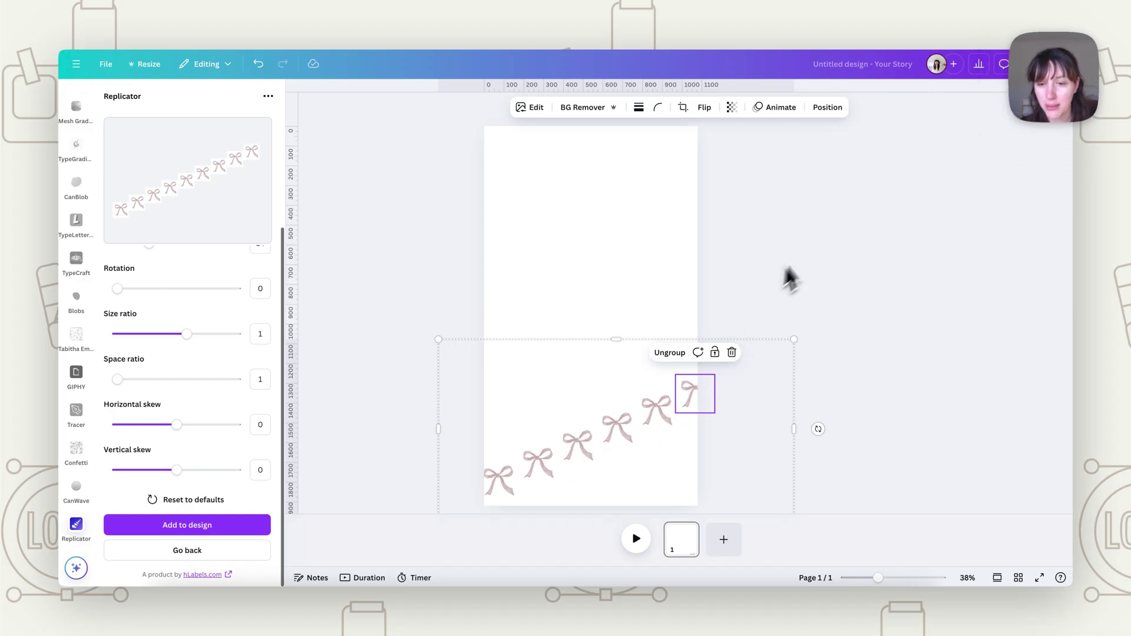
left_click(802, 289)
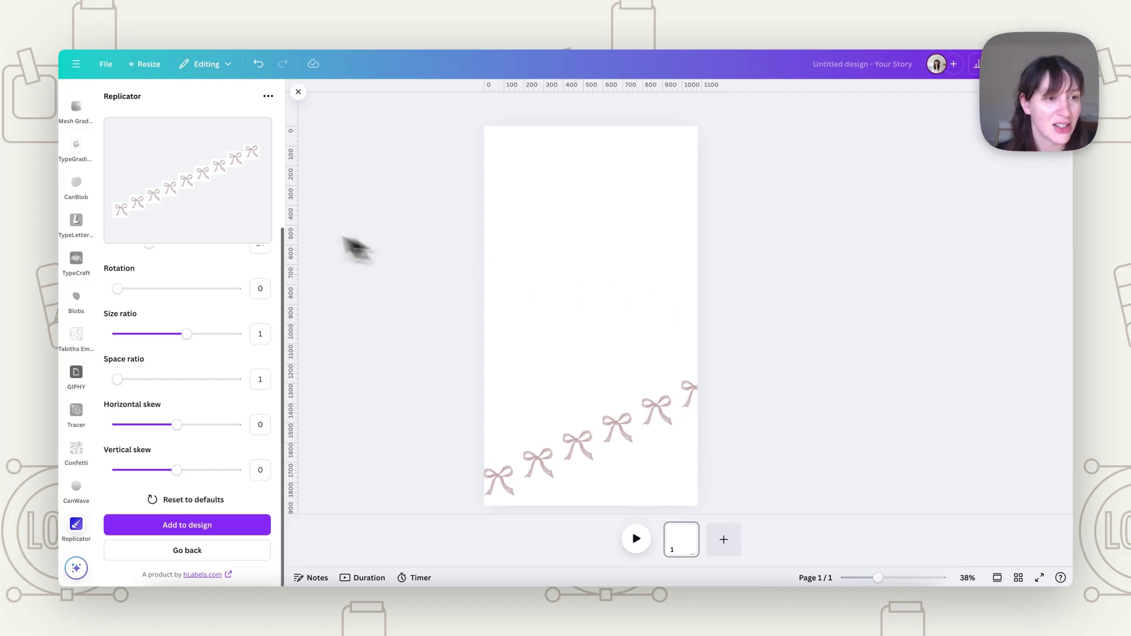
Search the elements library for "shoe".
scroll(83, 266, "up", 10)
scroll(80, 248, "up", 3)
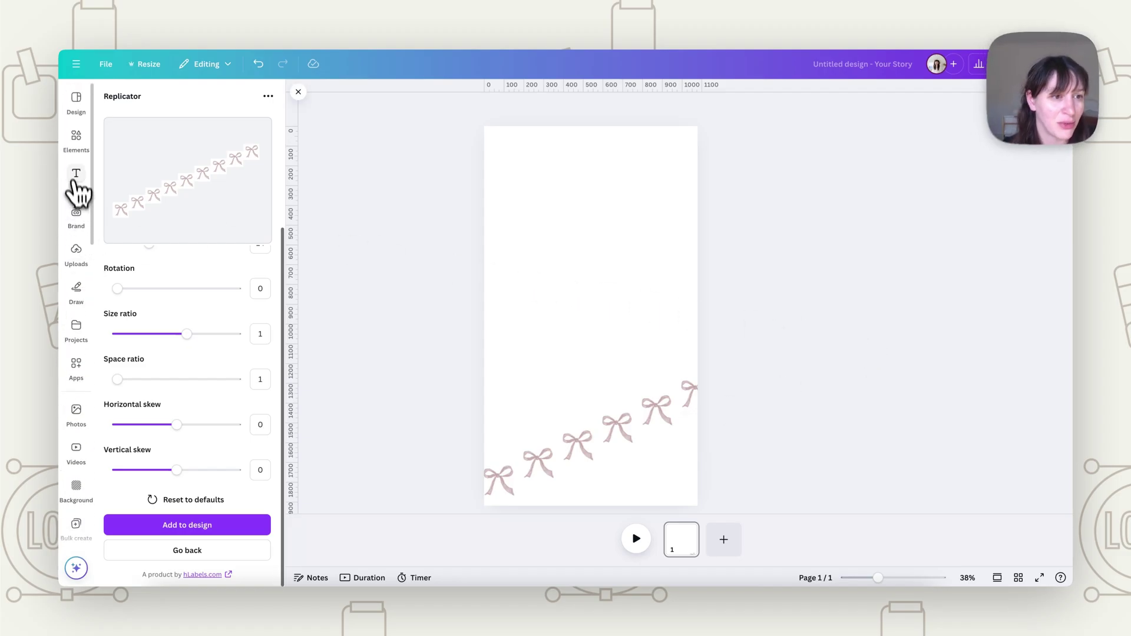
left_click(76, 141)
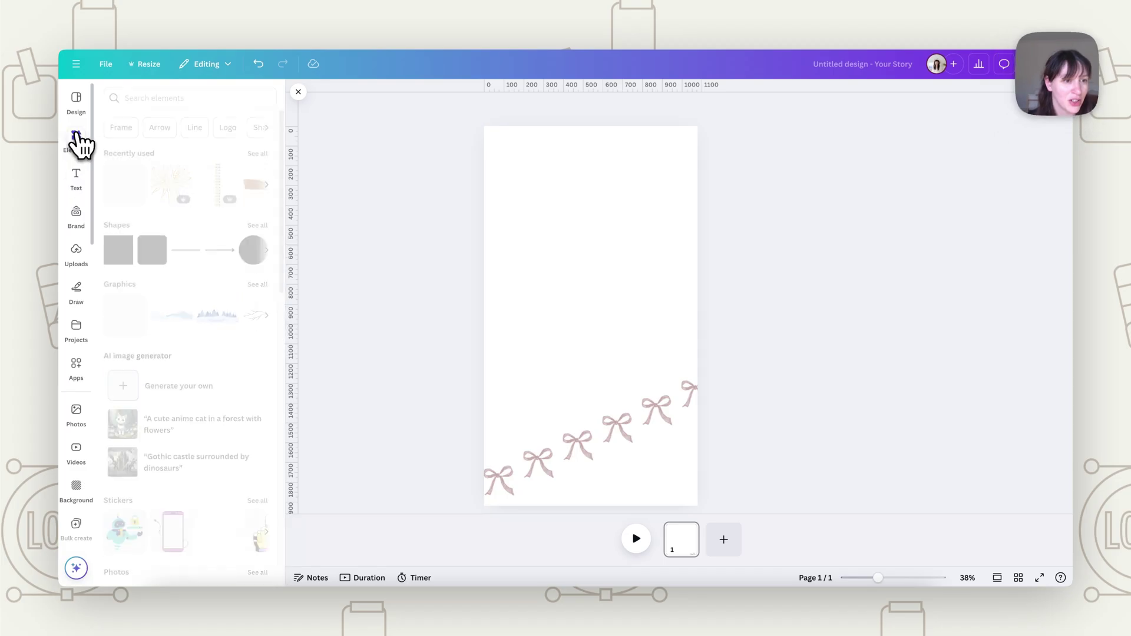
left_click(203, 99)
type("shoe")
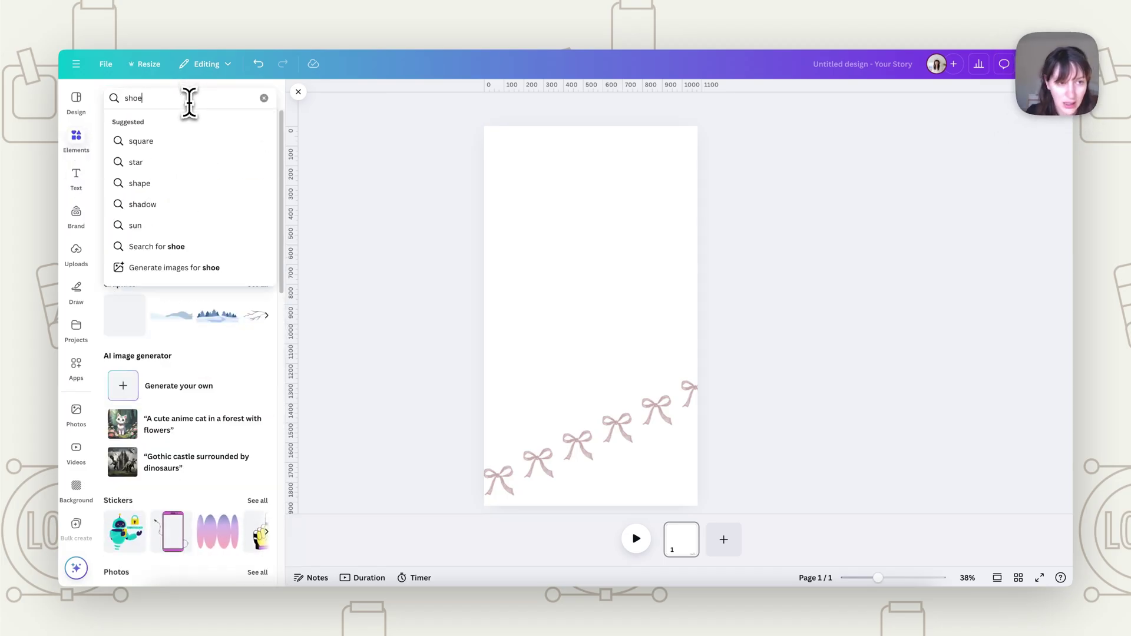
key("Return")
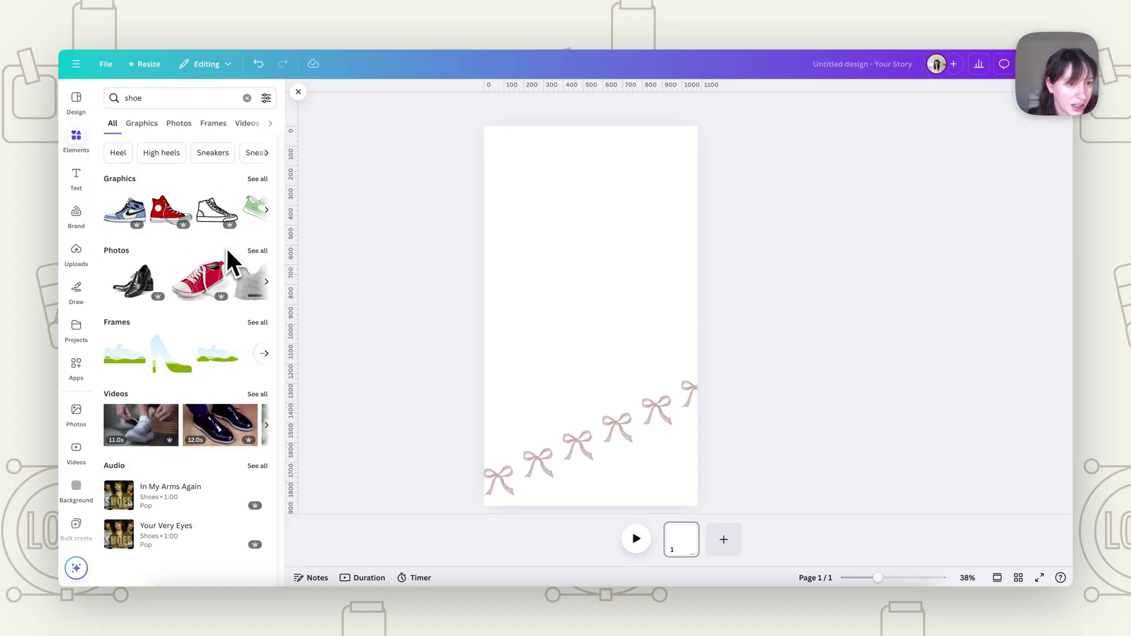
Add the pastel multicoloured sneaker graphic from the search results and shrink it to a small image near the page's left edge.
left_click(259, 179)
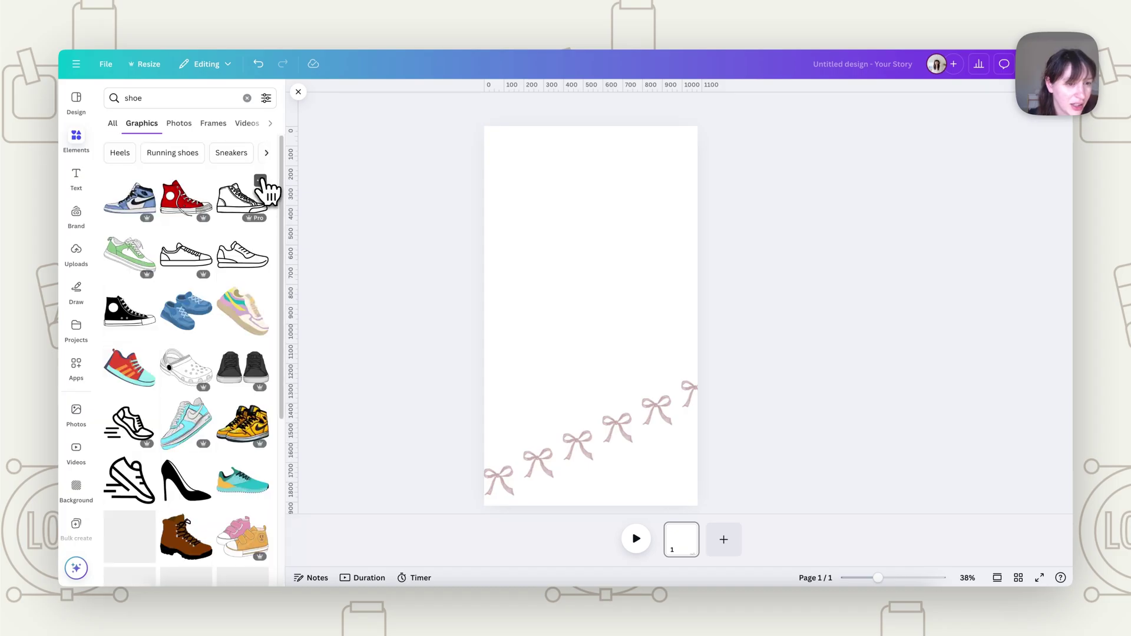
left_click(242, 309)
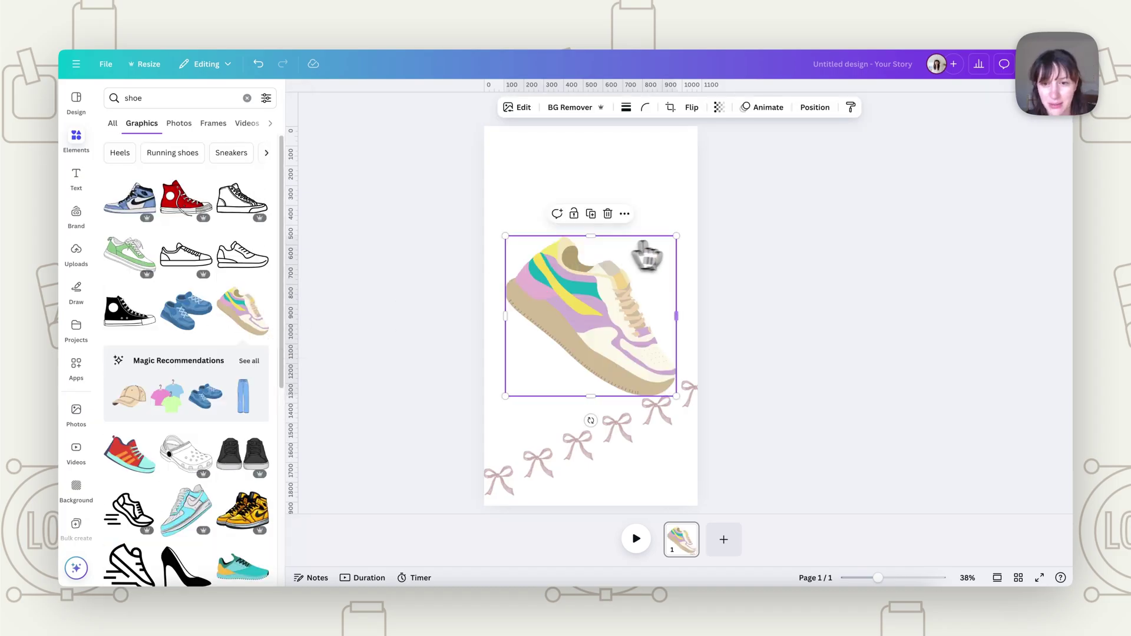
left_click_drag(676, 235, 528, 351)
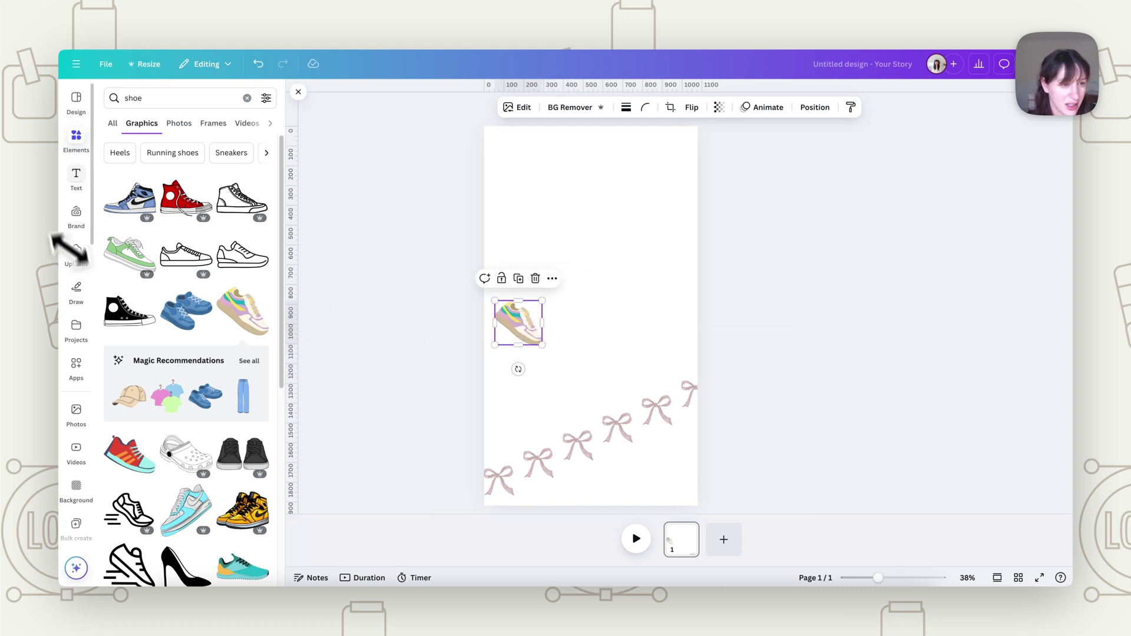
Open the Replicator app, shift the sneaker slightly down the page and load it for replication.
left_click(76, 367)
left_click(174, 250)
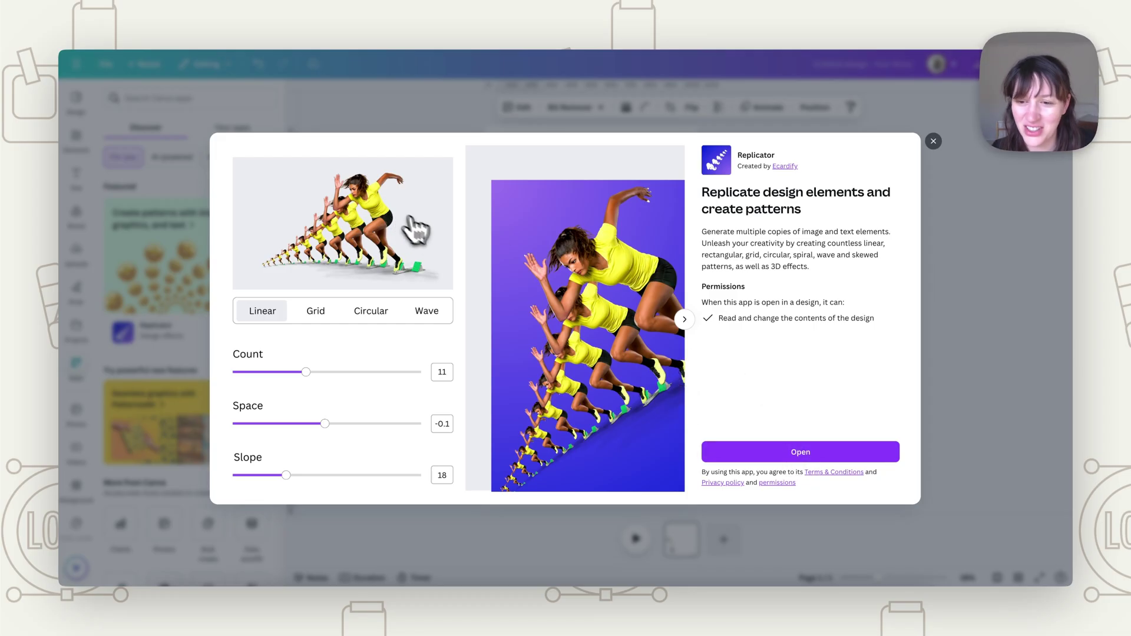
left_click(776, 460)
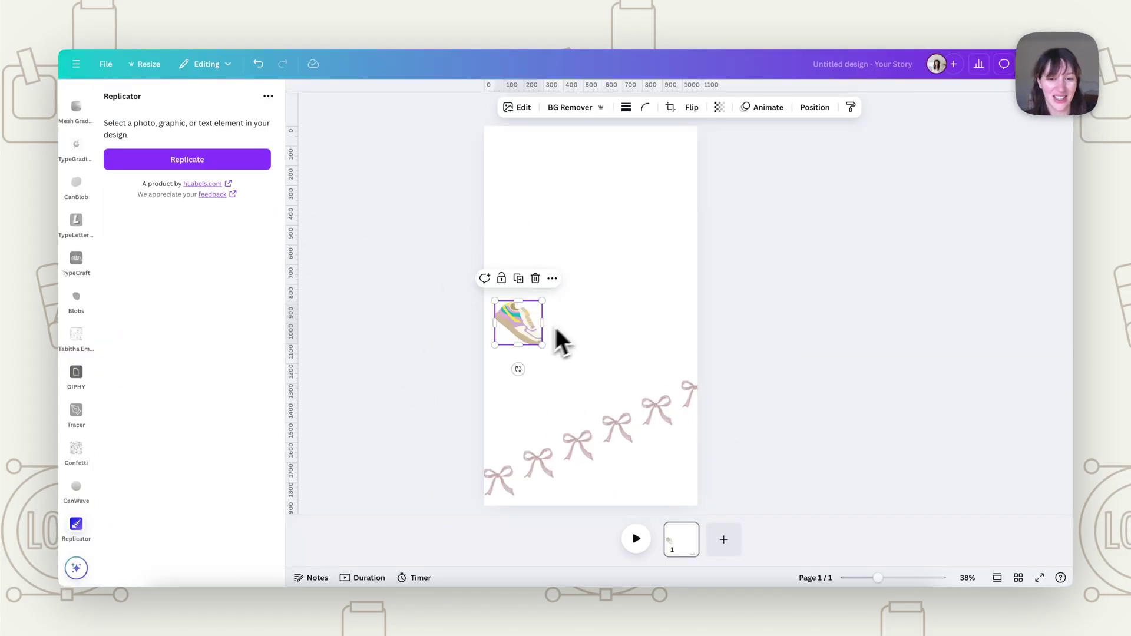
left_click_drag(539, 339, 283, 230)
left_click(181, 161)
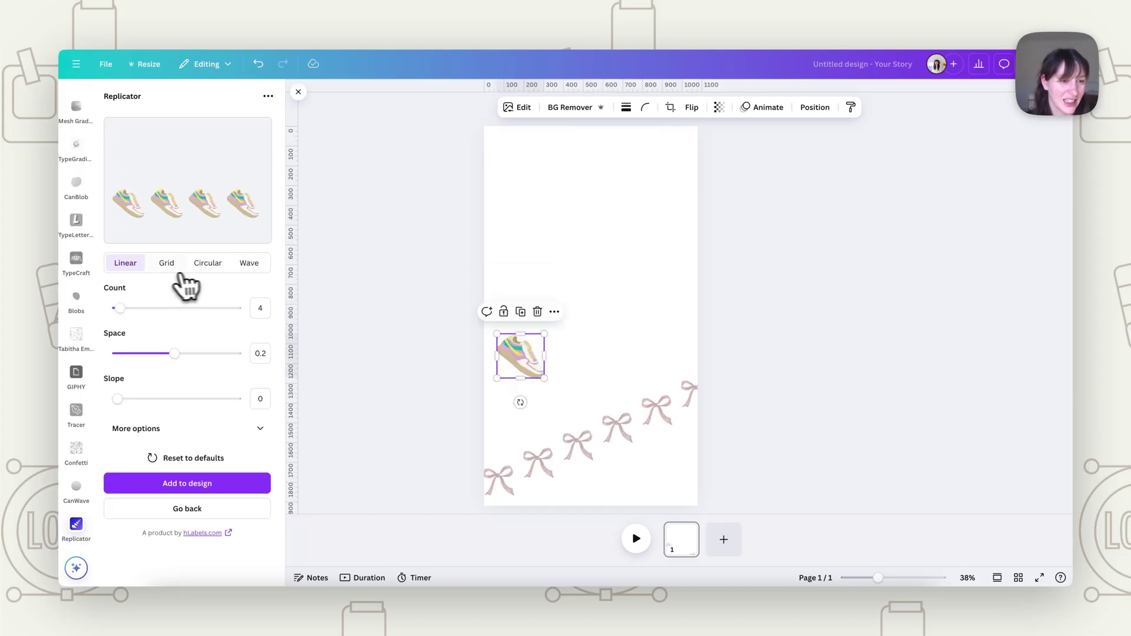
Set the linear pattern's slope to 29 and size ratio to 1.35, and add the row of four growing sneakers to the design.
left_click(148, 428)
left_click_drag(118, 396, 155, 397)
scroll(135, 477, "down", 1)
left_click_drag(186, 457, 222, 458)
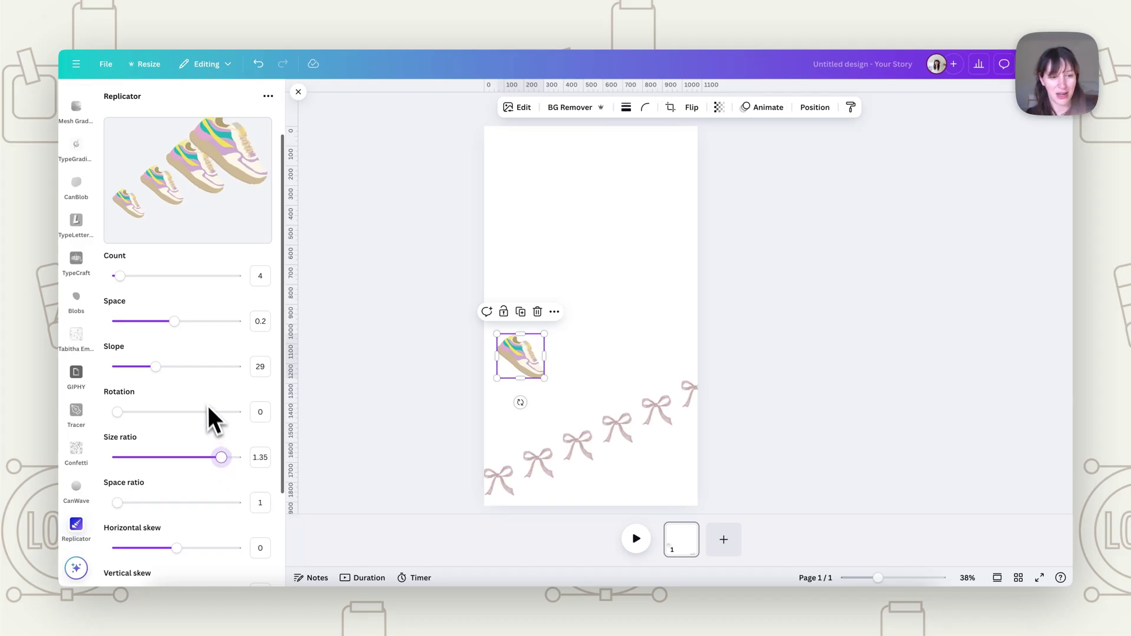
scroll(206, 401, "down", 4)
left_click(200, 524)
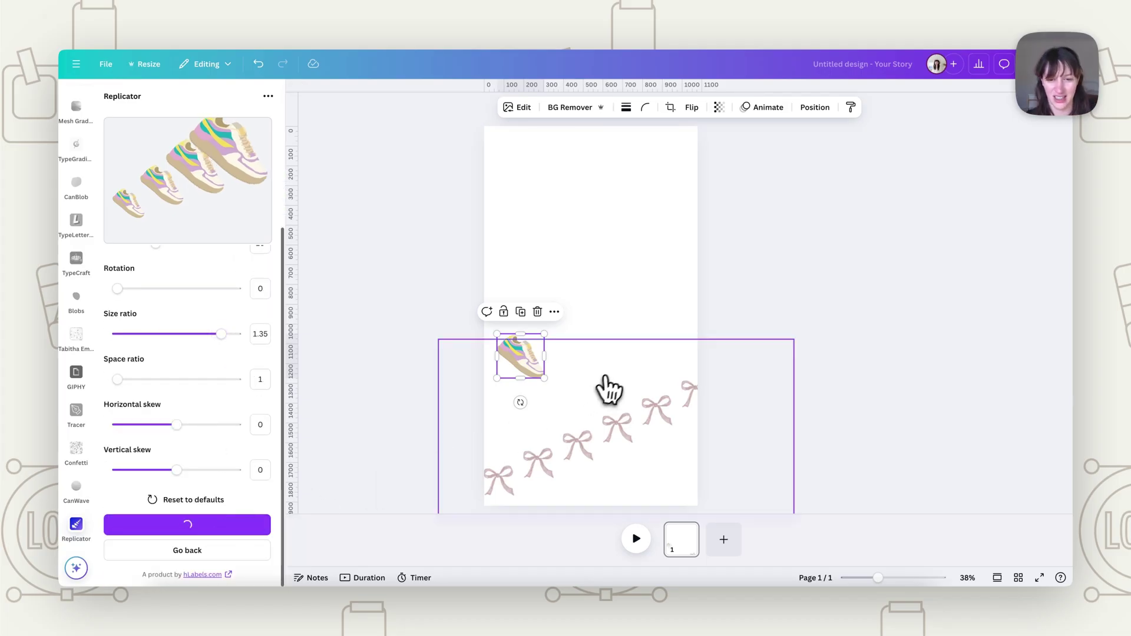
Delete the original sneaker, enlarge and shift the row of growing sneakers across the page, and undo the last change.
left_click_drag(610, 306, 760, 235)
left_click(521, 377)
left_click(589, 349)
left_click_drag(648, 289, 596, 308)
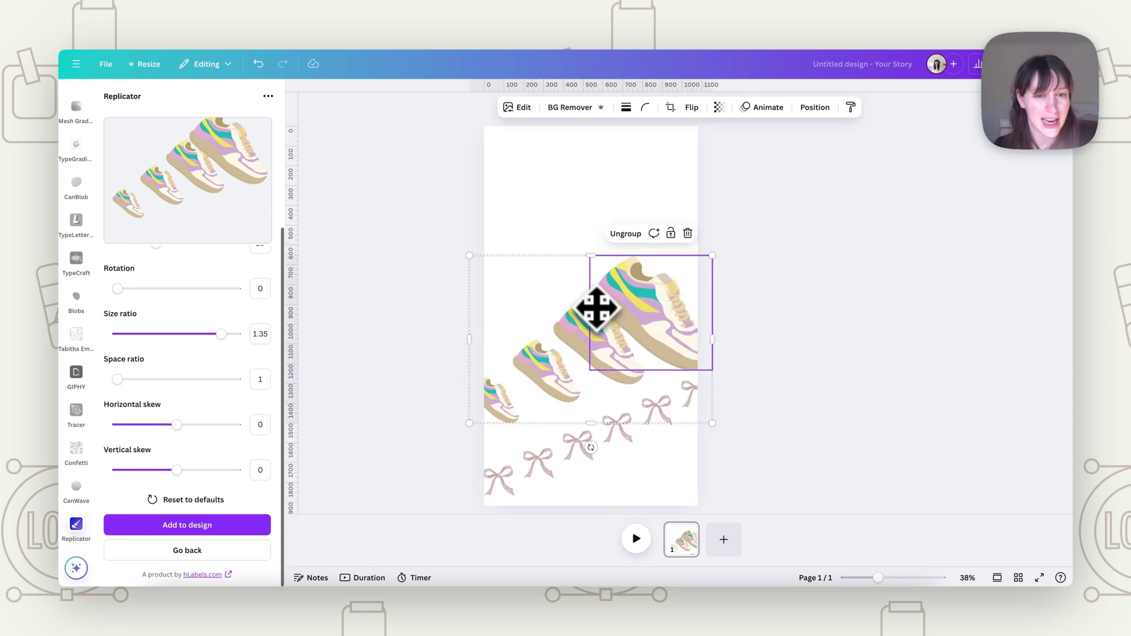
key("ctrl+z")
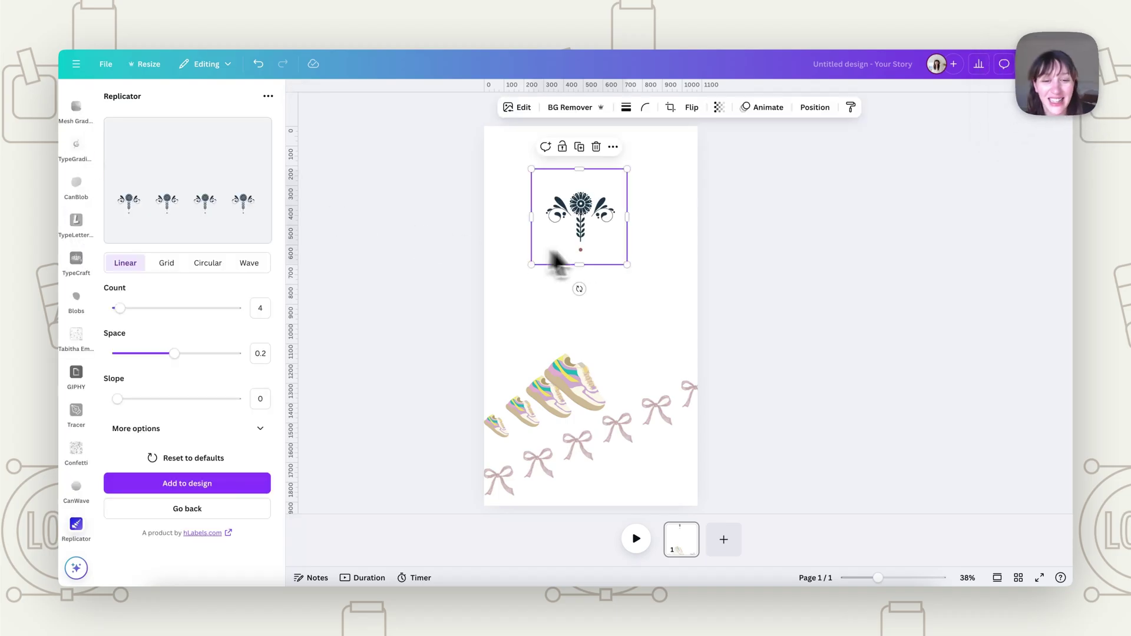
Move the folk flower motif to the top centre of the page and nudge the sneaker row slightly upwards.
left_click_drag(572, 218, 589, 197)
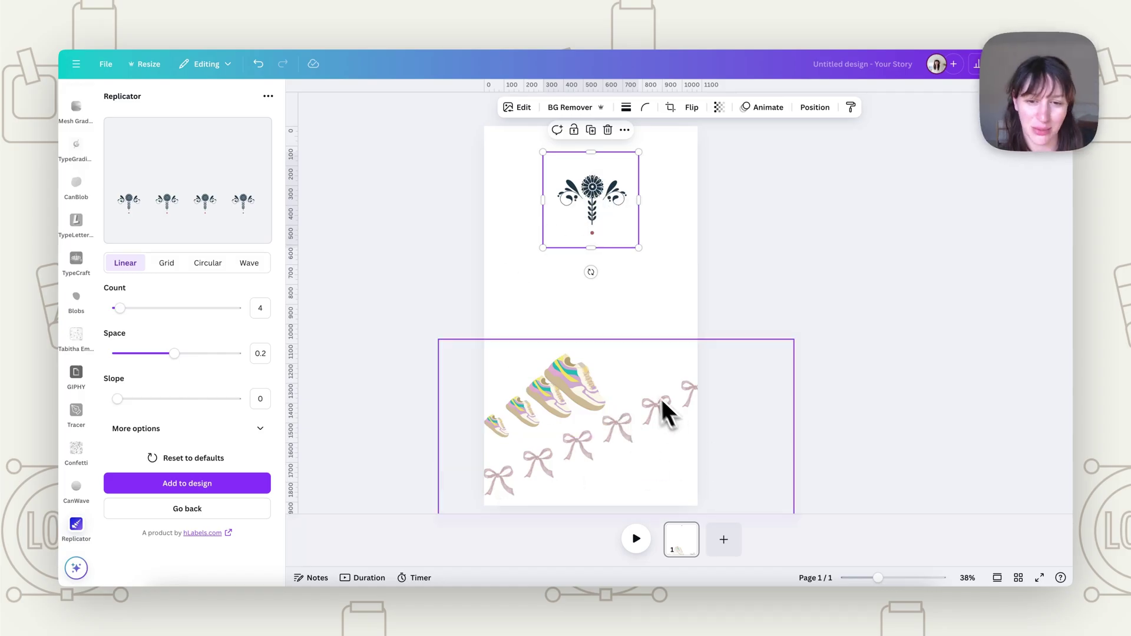
left_click_drag(570, 380, 566, 376)
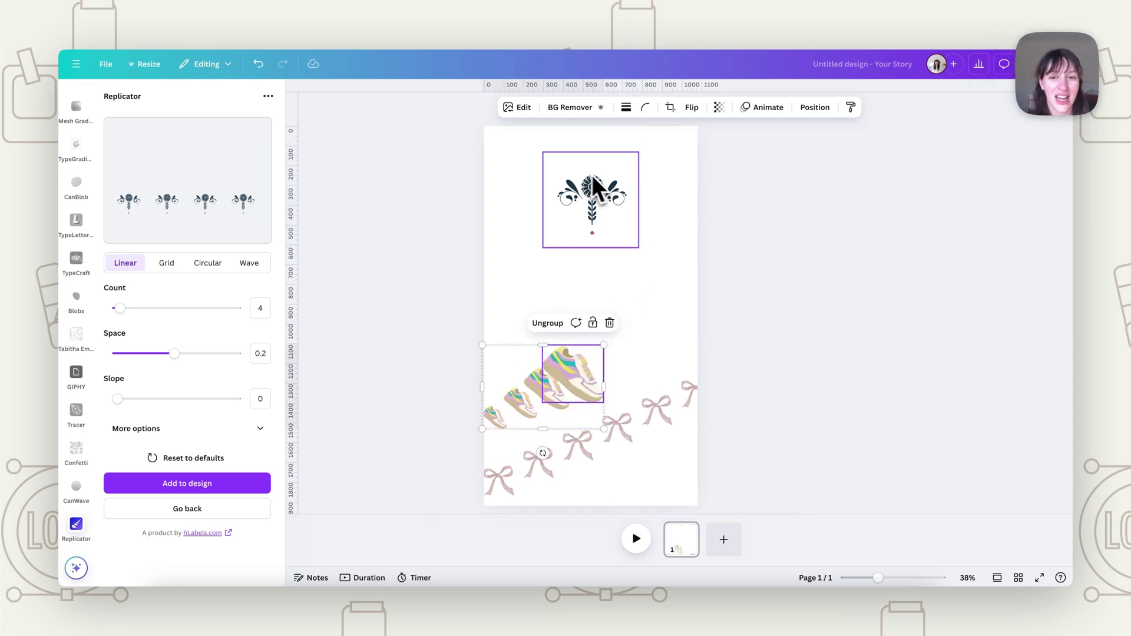
left_click_drag(600, 237, 601, 218)
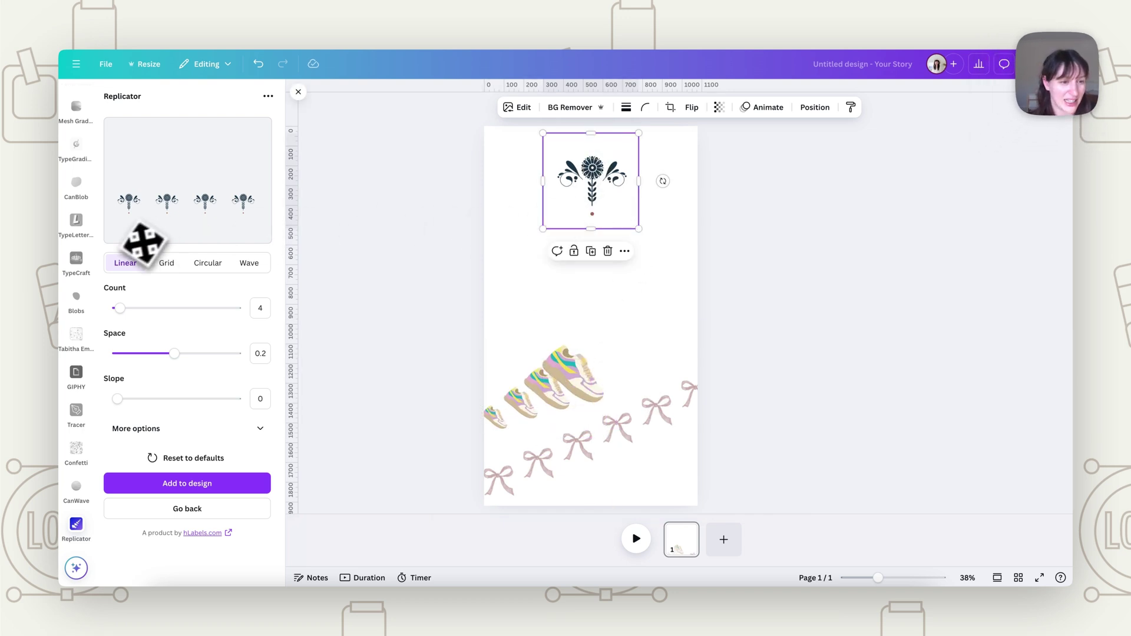
Set up a staggered grid of the flower motif with 5 columns and 7 rows, wider horizontal spacing and a slide of 0.8.
left_click(167, 264)
left_click_drag(141, 318, 132, 320)
mouse_move(125, 360)
left_mouse_down()
mouse_move(147, 353)
mouse_move(133, 358)
left_mouse_up()
mouse_move(182, 402)
left_mouse_down()
mouse_move(218, 407)
mouse_move(192, 406)
left_mouse_up()
left_click(174, 474)
scroll(187, 431, "down", 3)
left_click_drag(117, 334, 213, 334)
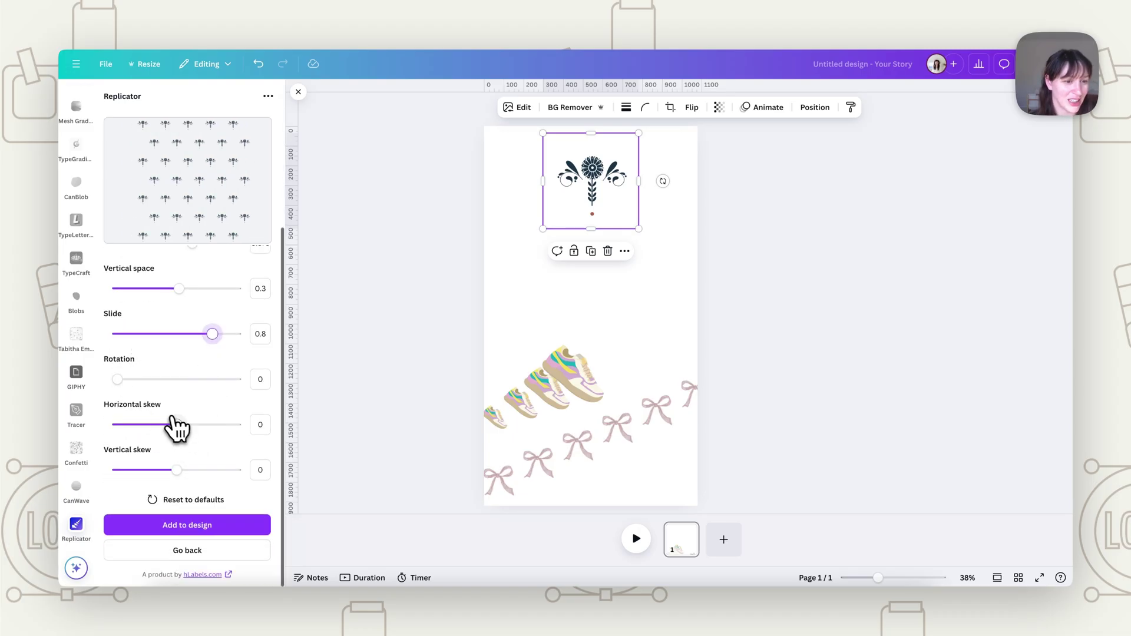
Try small horizontal and vertical skews on the flower grid and reset both to 0.
mouse_move(177, 424)
left_mouse_down()
mouse_move(222, 424)
mouse_move(177, 434)
left_mouse_up()
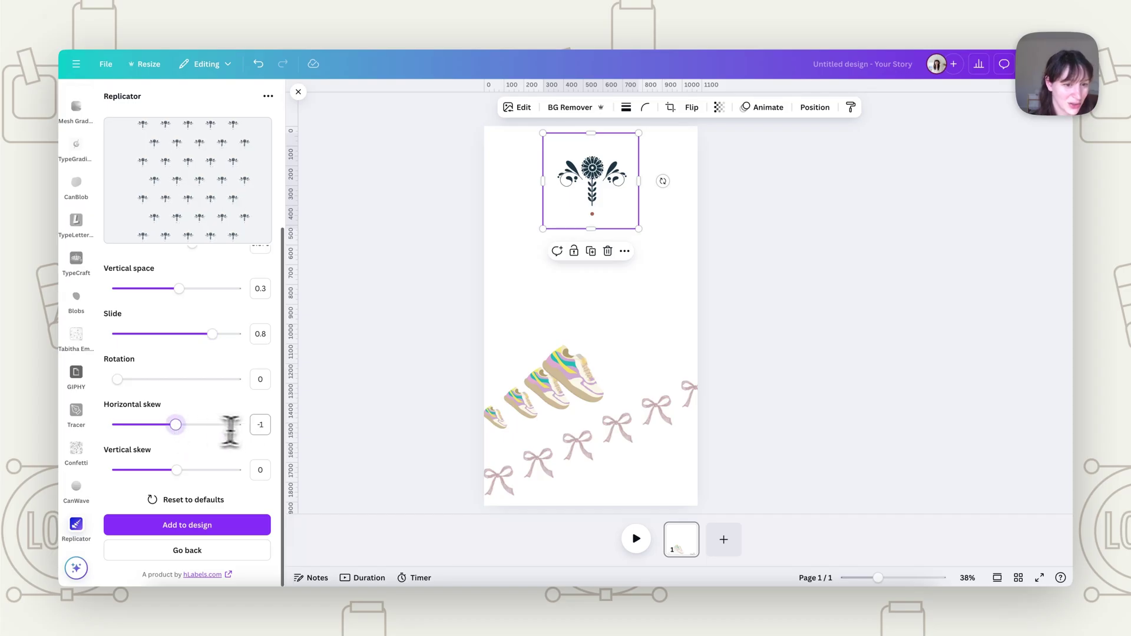
double_click(264, 425)
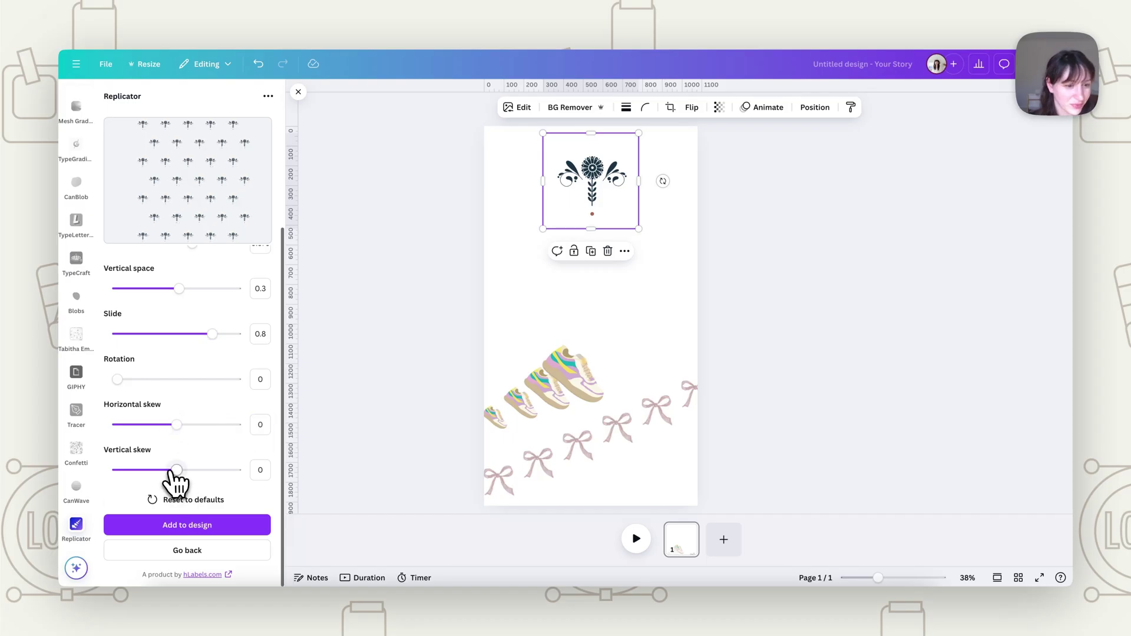
mouse_move(177, 470)
left_mouse_down()
mouse_move(186, 471)
mouse_move(163, 472)
left_mouse_up()
double_click(257, 470)
Add the staggered flower grid to the design and position it in the middle of the page above the sneaker row.
left_click(215, 525)
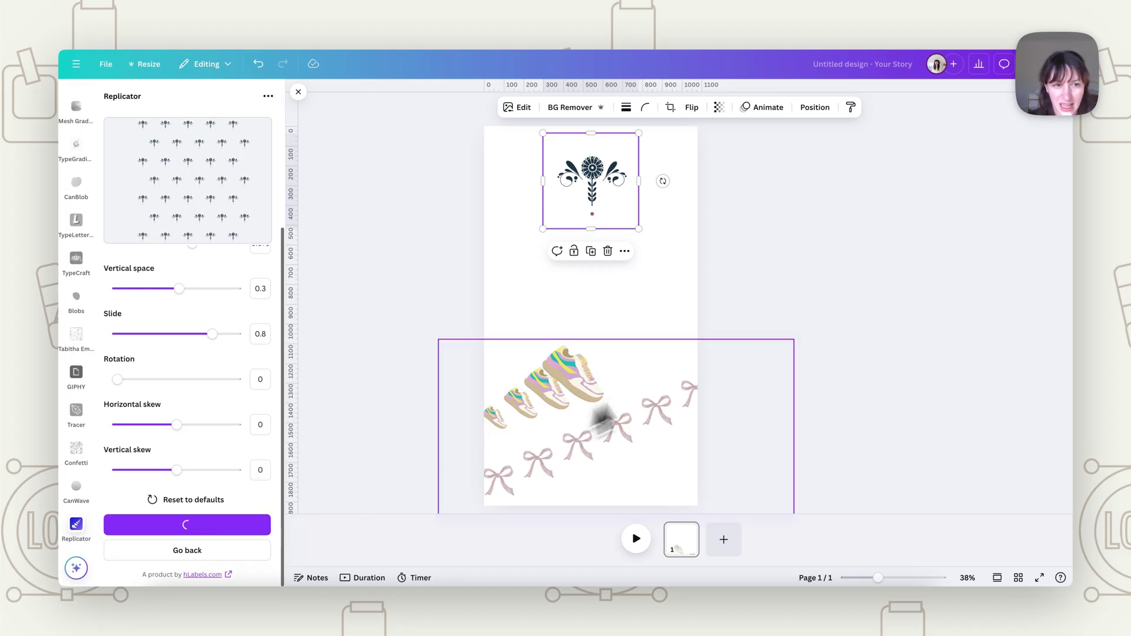
left_click_drag(630, 315, 676, 328)
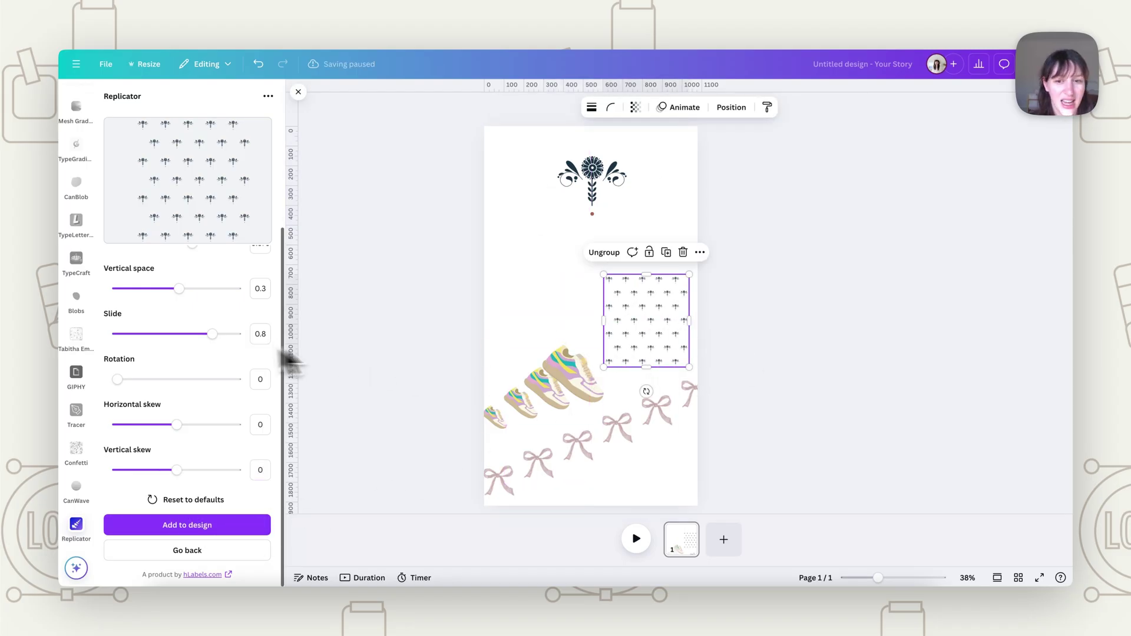
left_click_drag(669, 341, 587, 345)
left_click(739, 353)
left_click(628, 341)
left_click(589, 348)
left_click(595, 330)
left_click(649, 319)
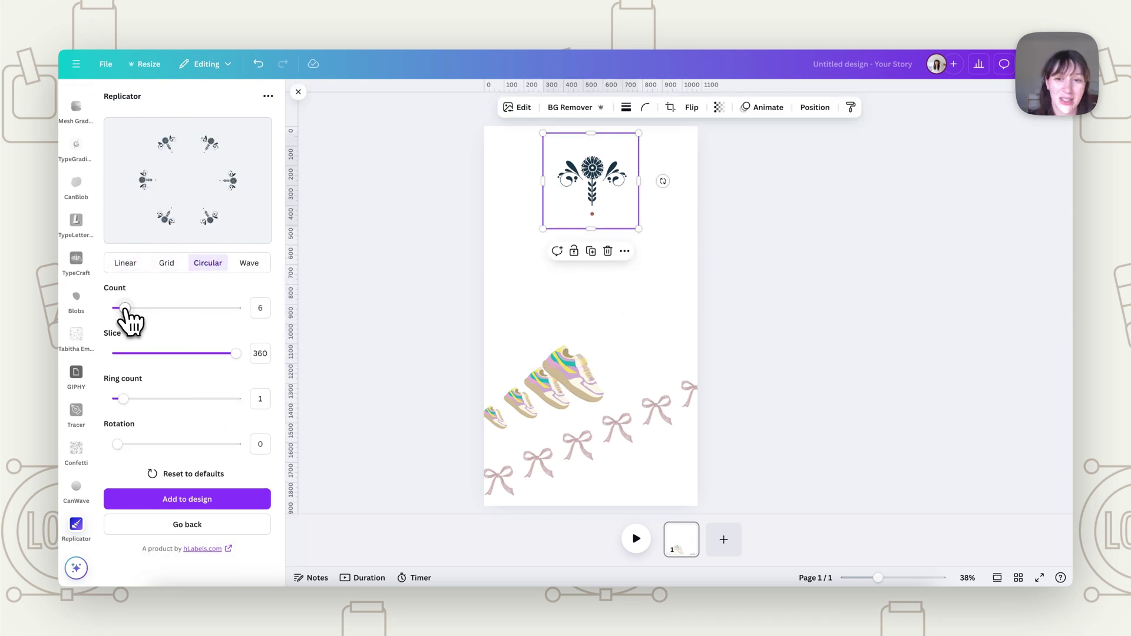
Configure the circular flower pattern with count 14, slice 360, ring count 2, ring space 0.8 and ring slide 13.
mouse_move(125, 307)
left_mouse_down()
mouse_move(155, 307)
mouse_move(146, 309)
left_mouse_up()
mouse_move(235, 354)
left_mouse_down()
mouse_move(166, 360)
mouse_move(251, 361)
left_mouse_up()
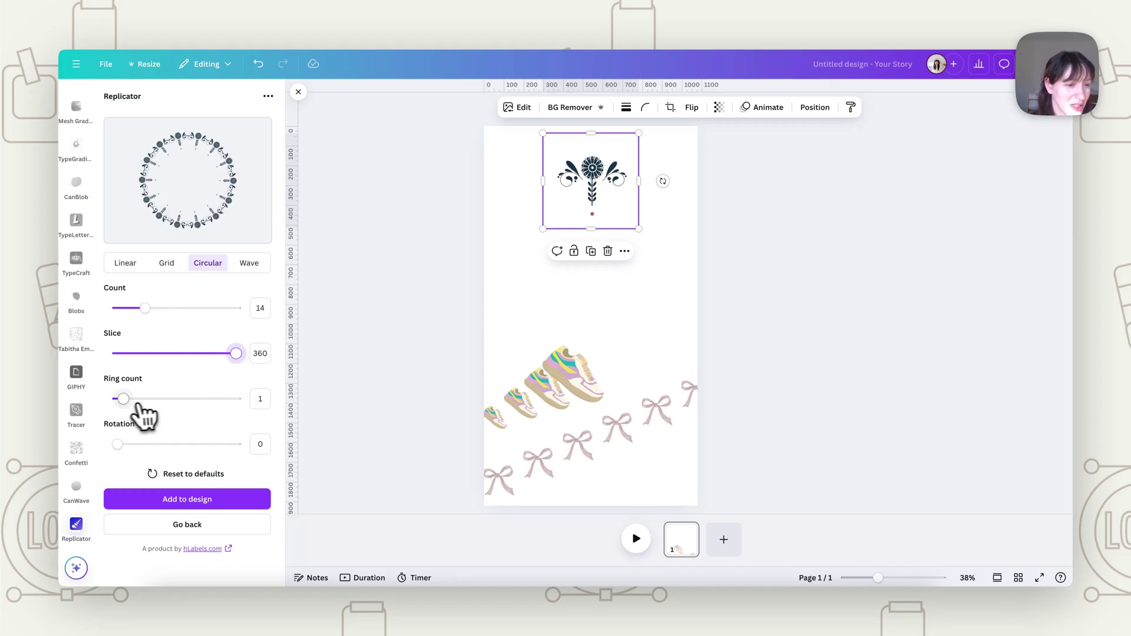
mouse_move(123, 398)
left_mouse_down()
mouse_move(141, 399)
mouse_move(129, 401)
left_mouse_up()
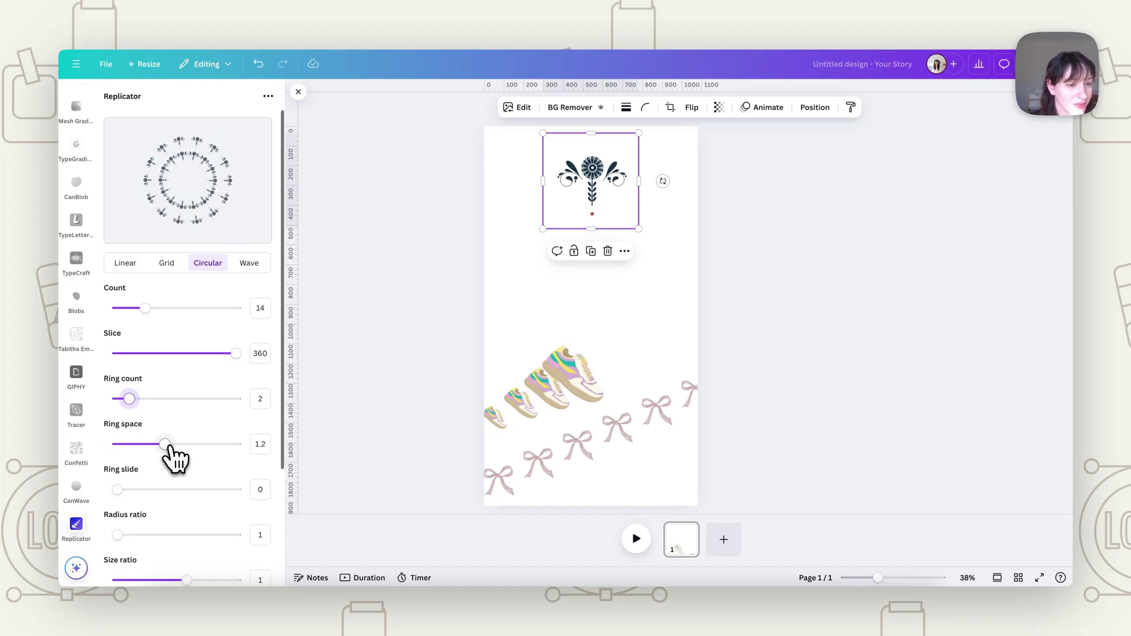
left_click_drag(164, 445, 117, 445)
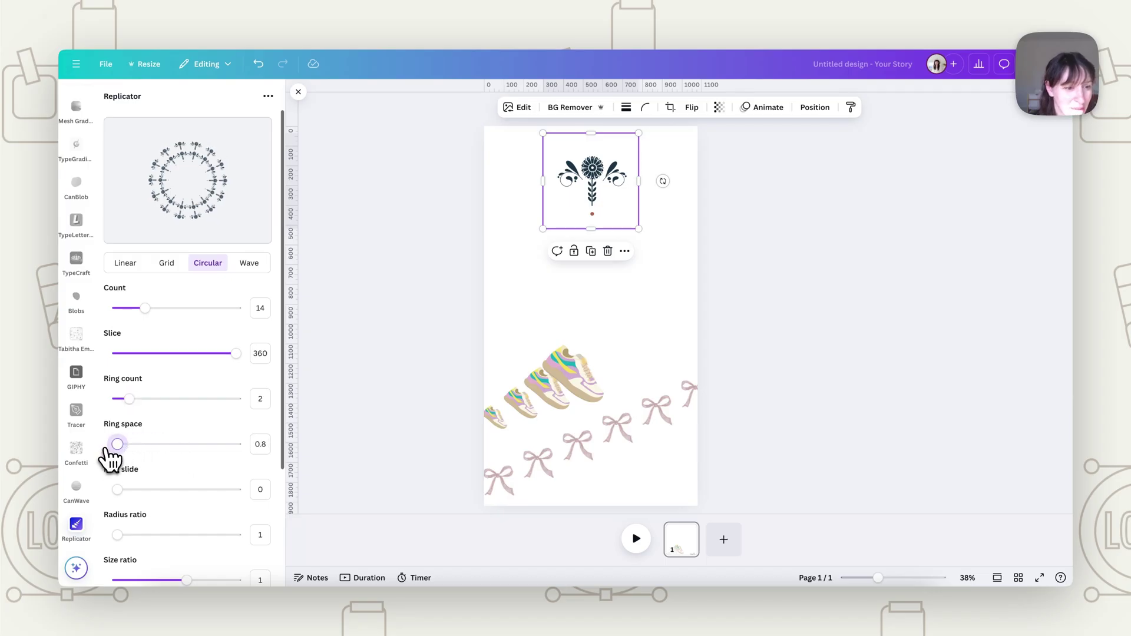
left_click_drag(117, 489, 155, 504)
scroll(170, 489, "down", 3)
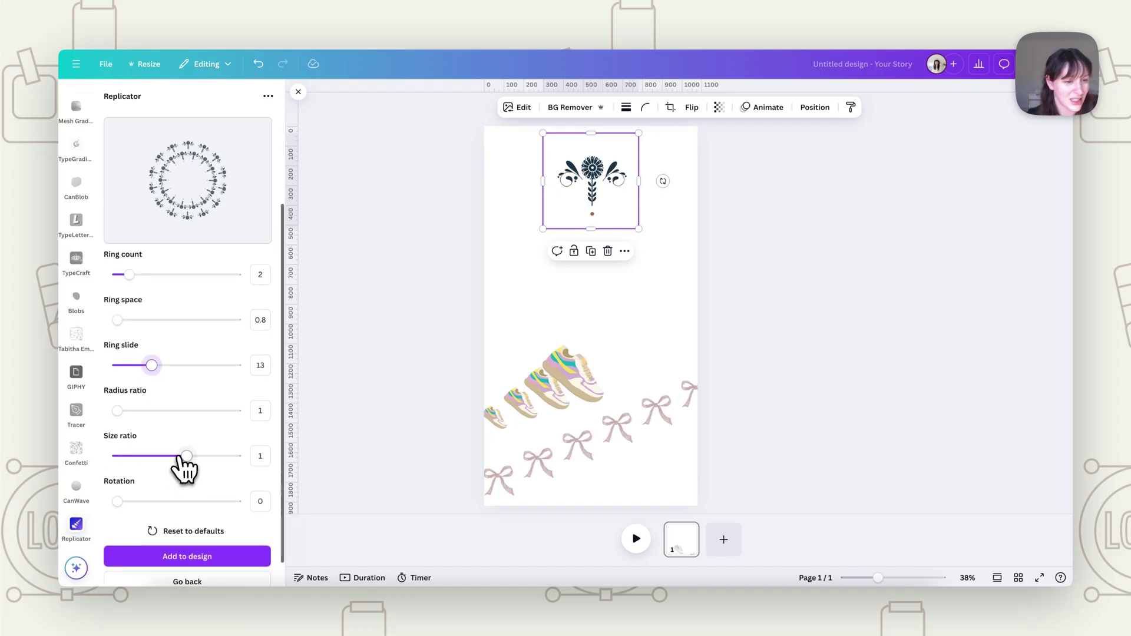
Try a rotation of 34 on the circular pattern's flowers and reset the rotation to 0.
scroll(177, 468, "down", 1)
mouse_move(118, 470)
left_mouse_down()
mouse_move(138, 470)
mouse_move(131, 477)
left_mouse_up()
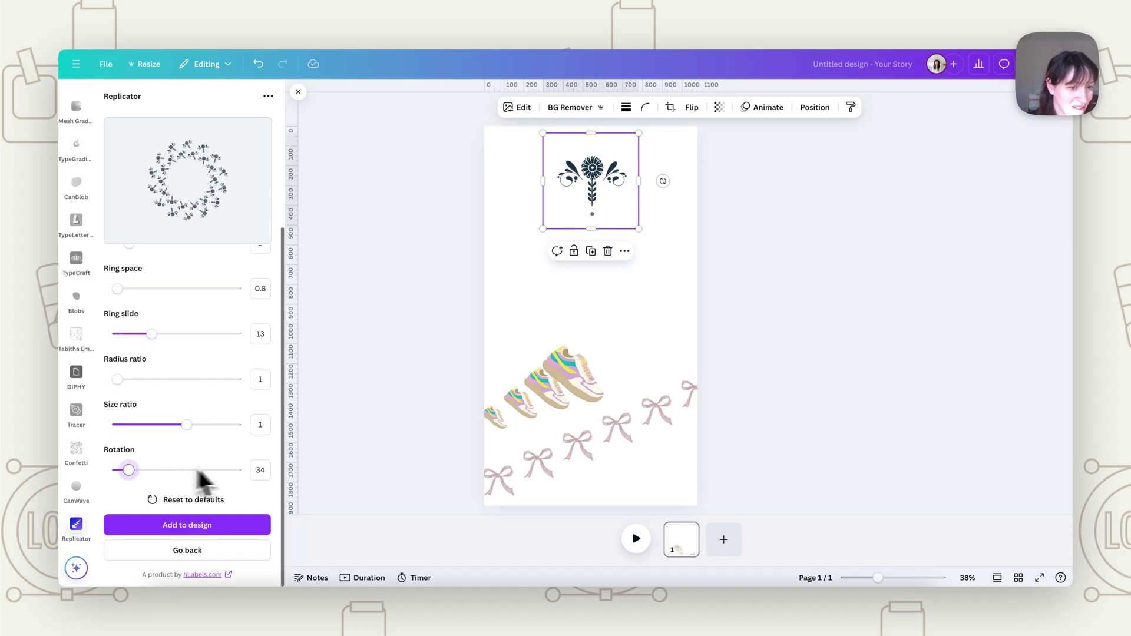
left_click(261, 470)
type("0")
Add the double flower ring to the design and scale it to slightly over half the page width in the page's middle.
left_click(217, 528)
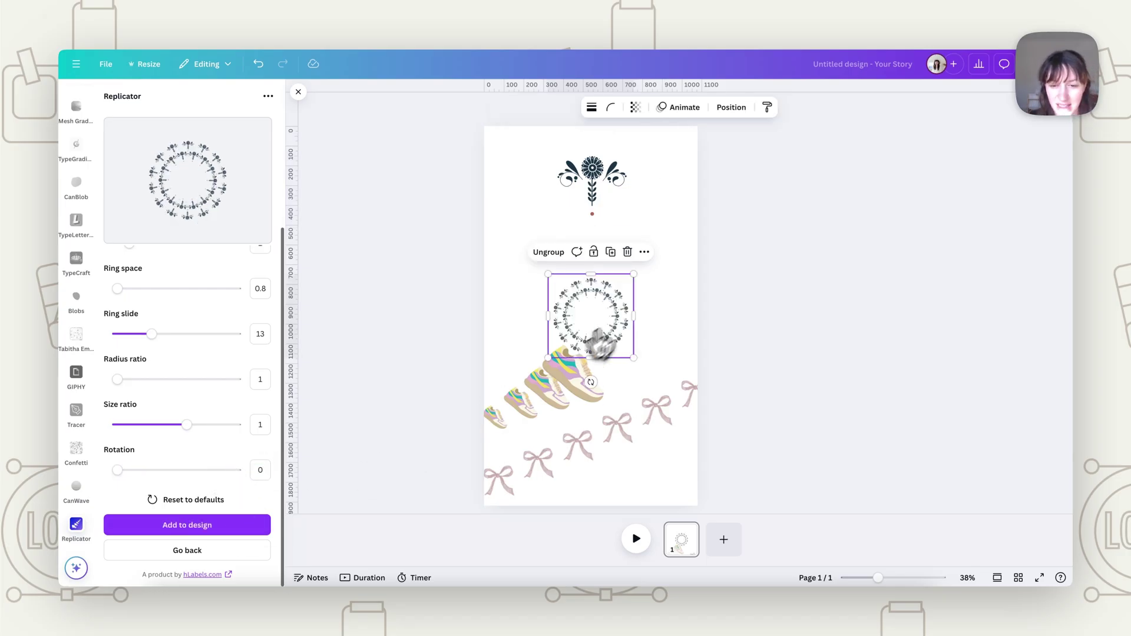
left_click_drag(606, 328, 680, 406)
left_click_drag(652, 369, 628, 348)
left_click(723, 377)
left_click(650, 363)
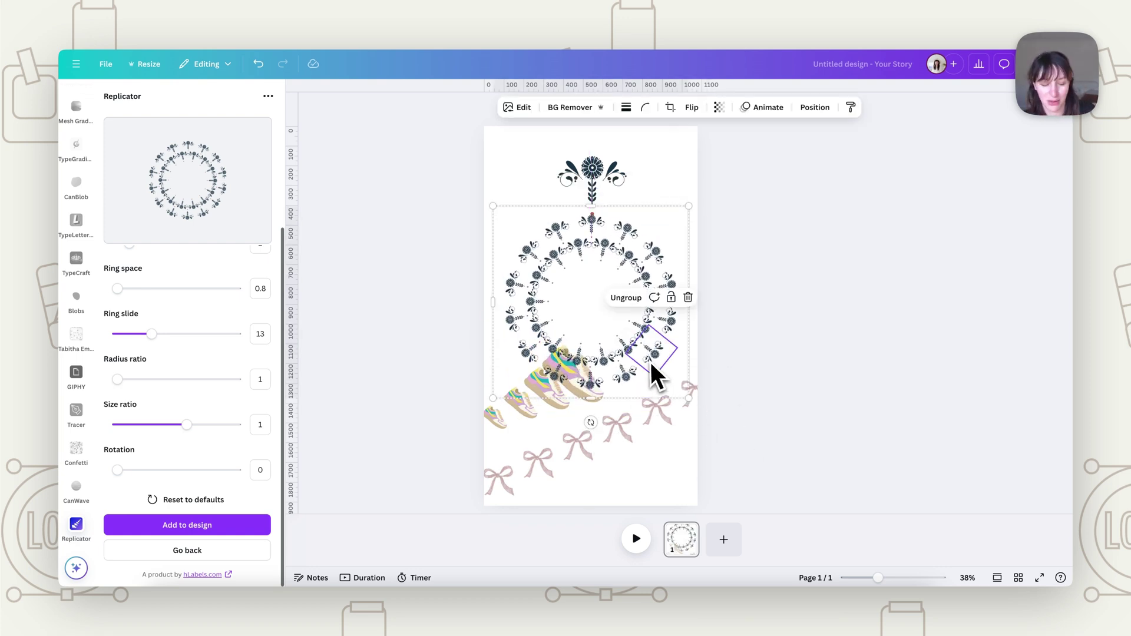
left_click_drag(689, 399, 646, 320)
left_click(725, 348)
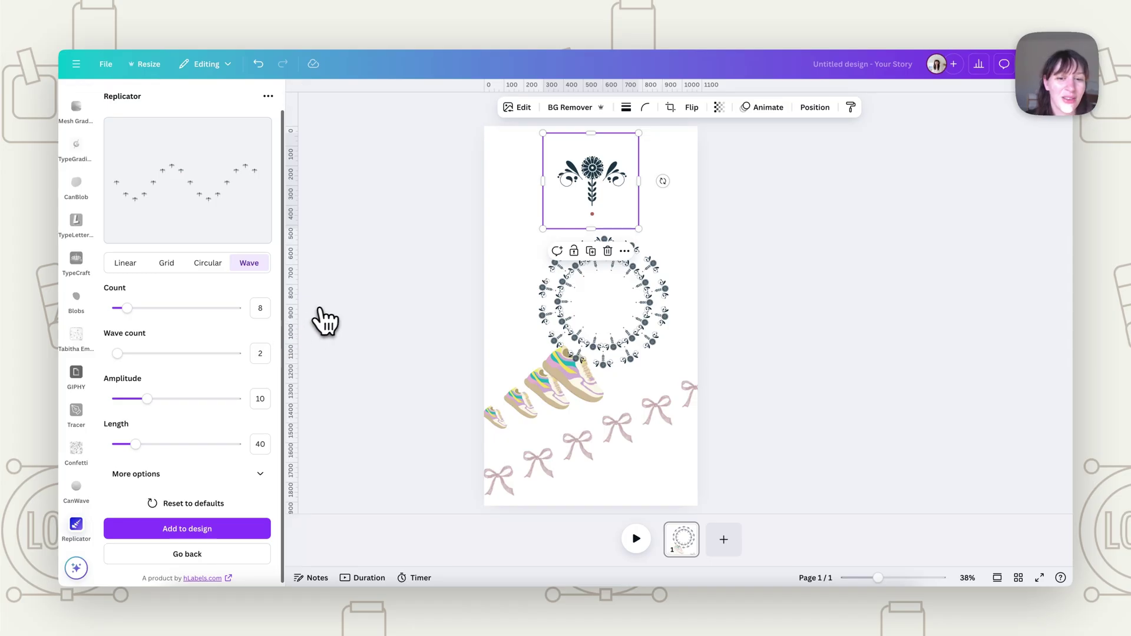
Select all the elements on the page and delete them.
left_click_drag(501, 157, 724, 476)
key("Delete")
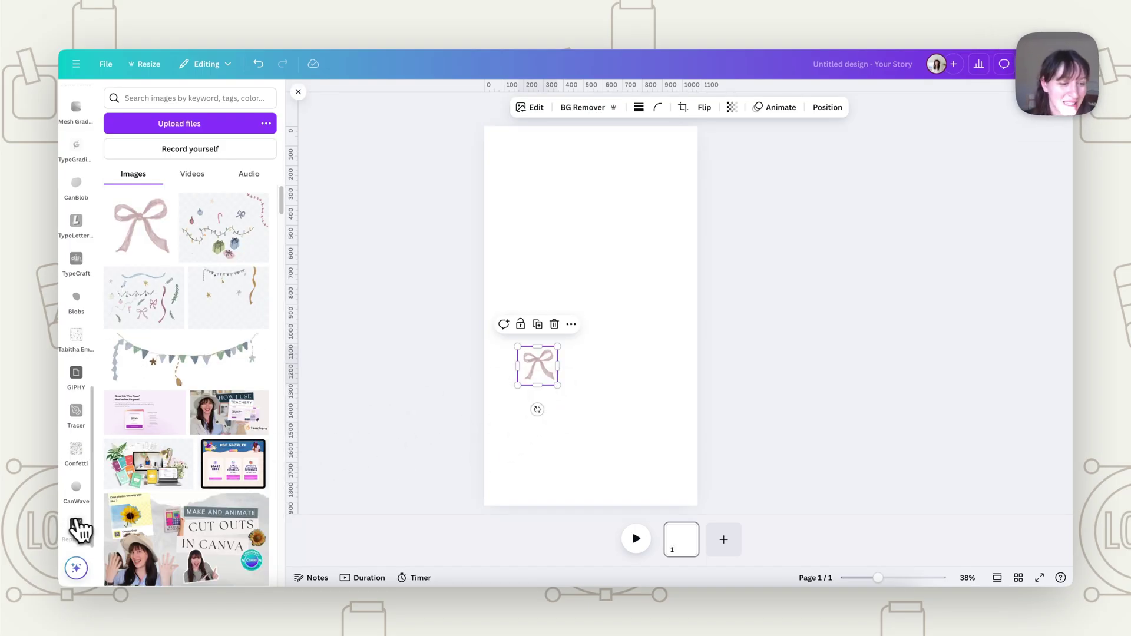
Return to Replicator, leave the wave settings and try to replicate the selected bow image.
left_click(76, 524)
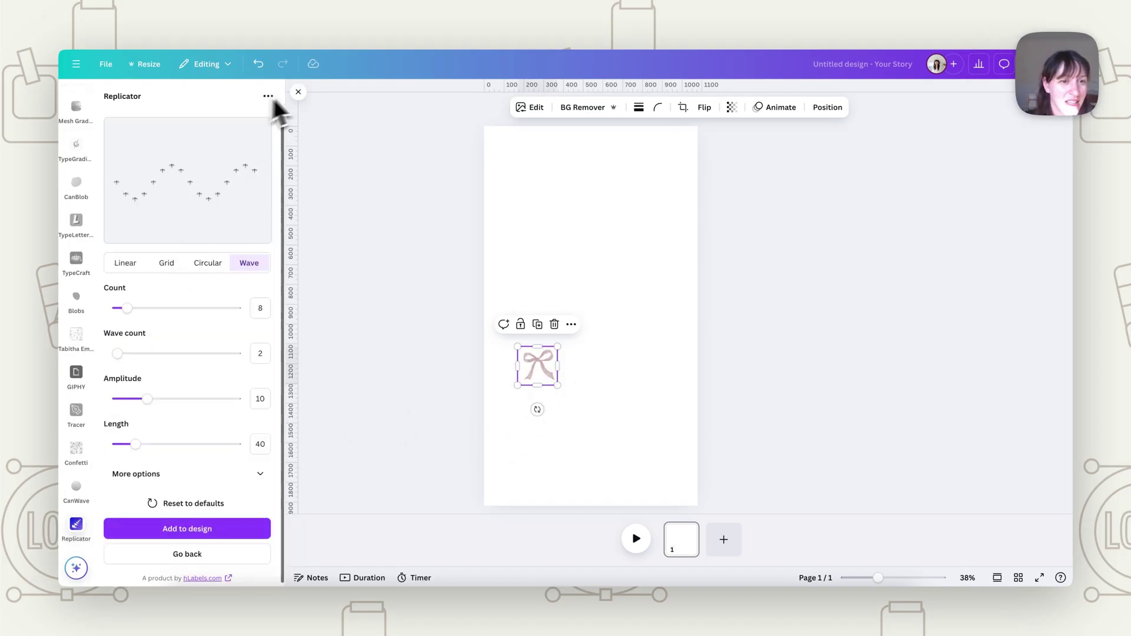
left_click(186, 555)
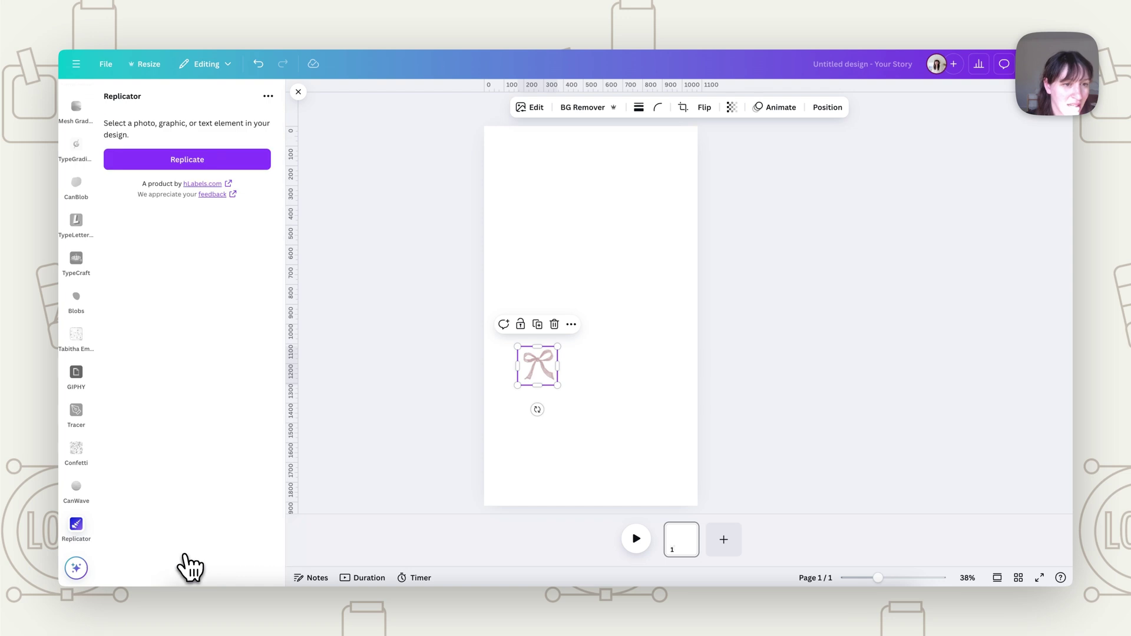
left_click(223, 159)
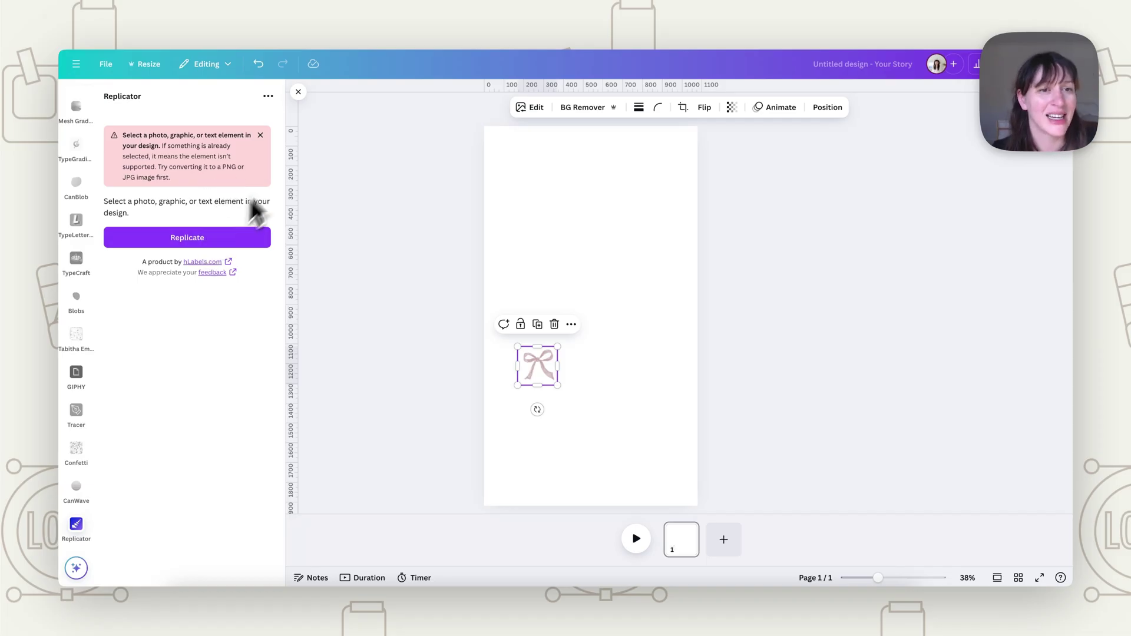
Remove Replicator from the installed apps and open the uploaded files.
left_click(267, 96)
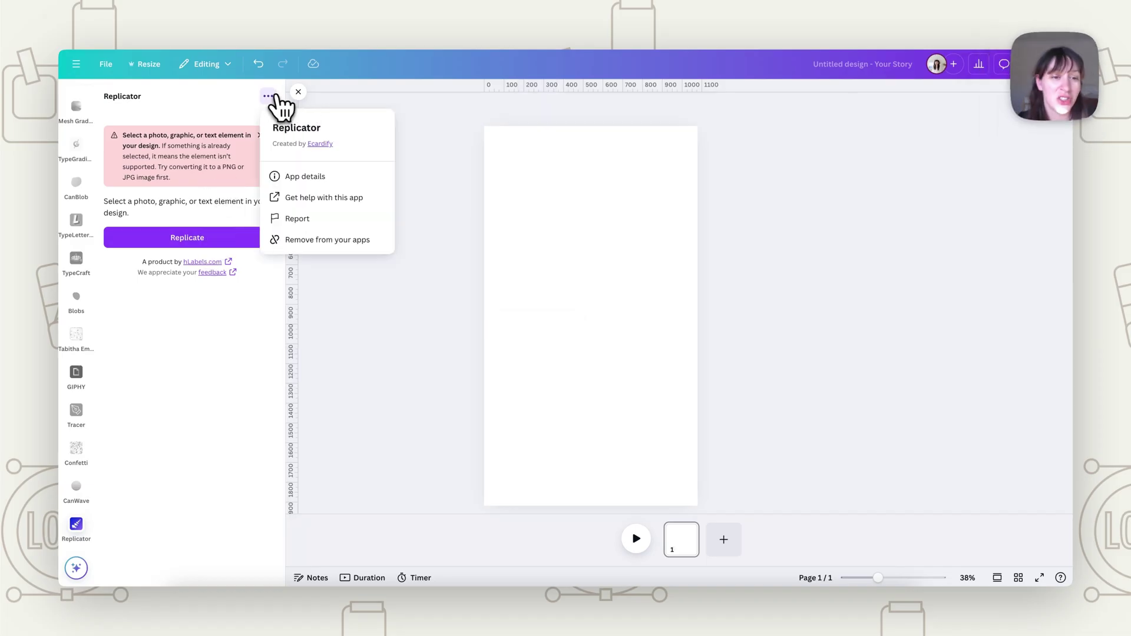
left_click(320, 240)
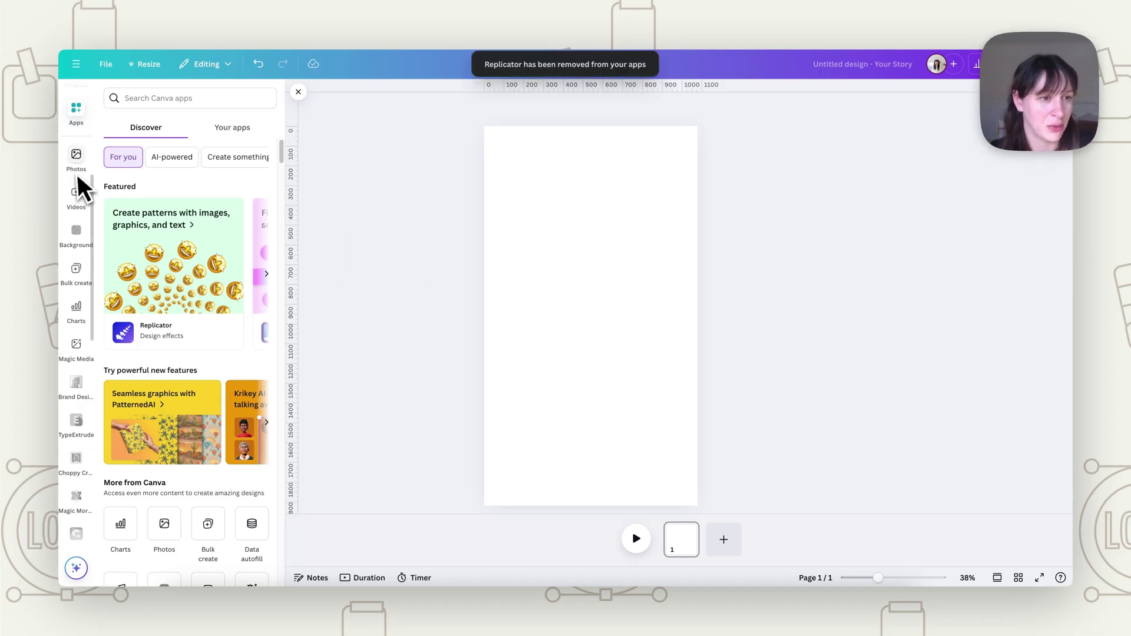
scroll(84, 321, "up", 5)
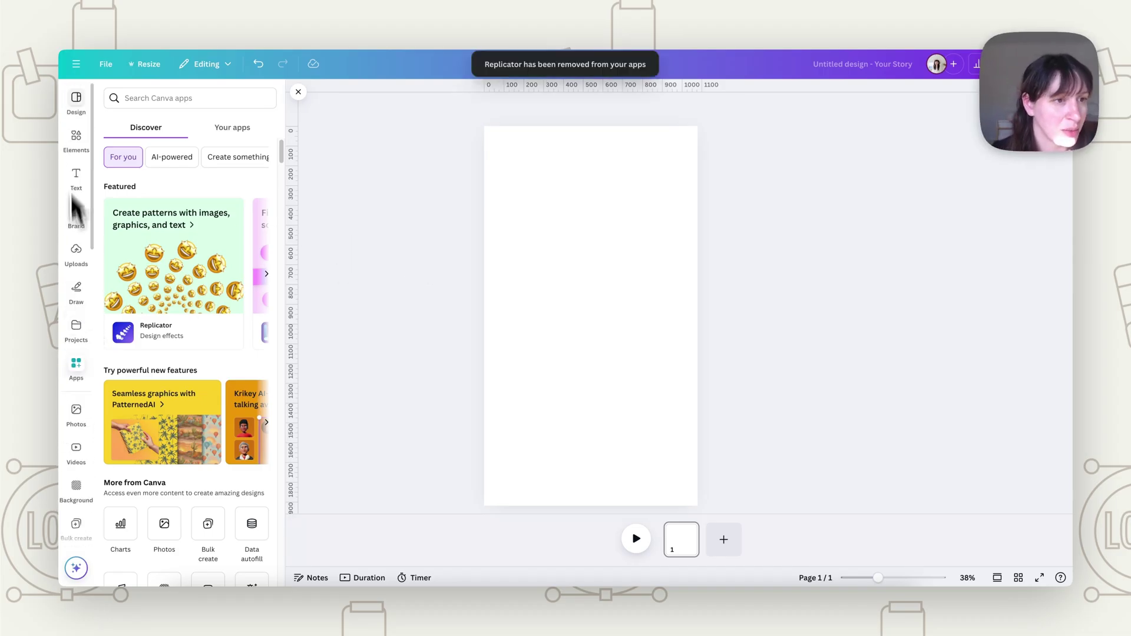
left_click(81, 258)
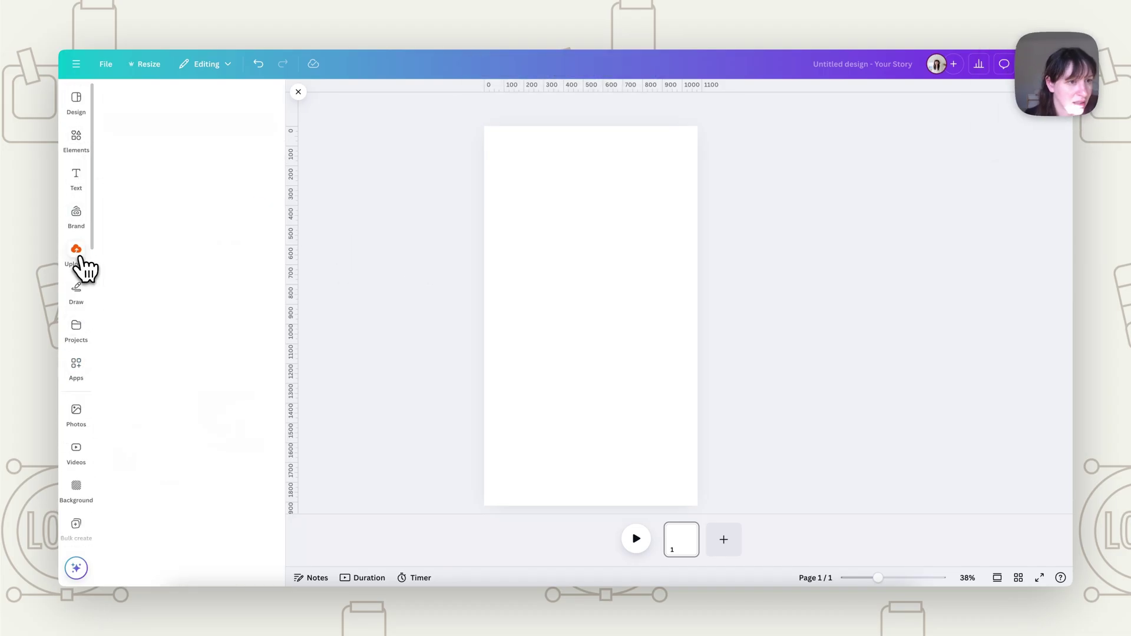
Add the uploaded bow image to the page and open the Replicator app again from the available apps.
left_click(140, 225)
scroll(76, 265, "down", 5)
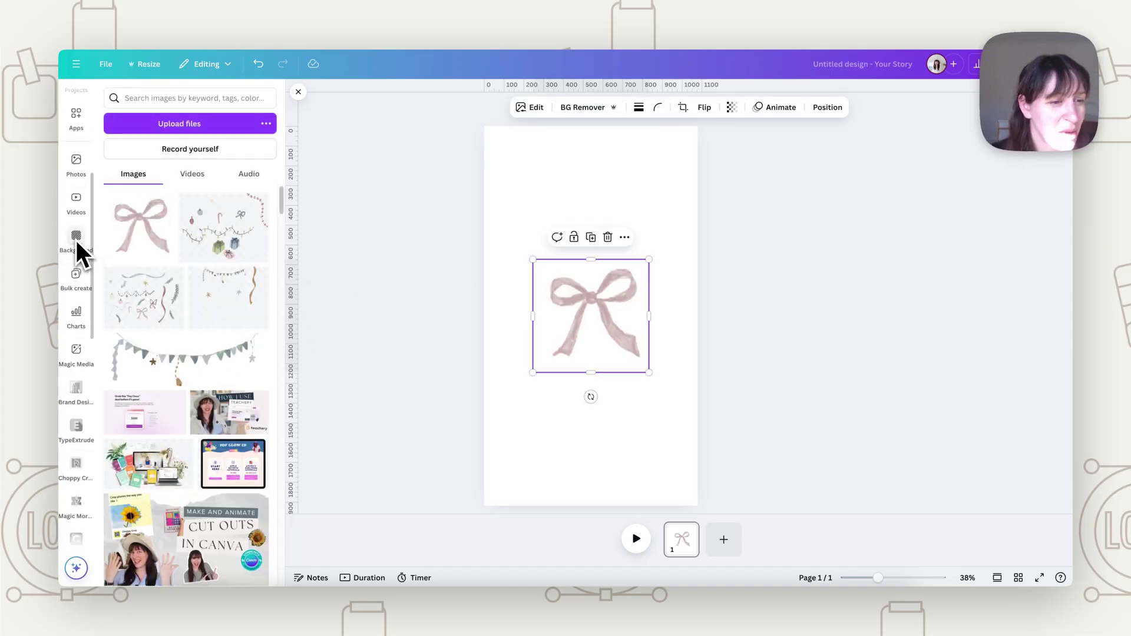
scroll(76, 241, "up", 1)
left_click(76, 150)
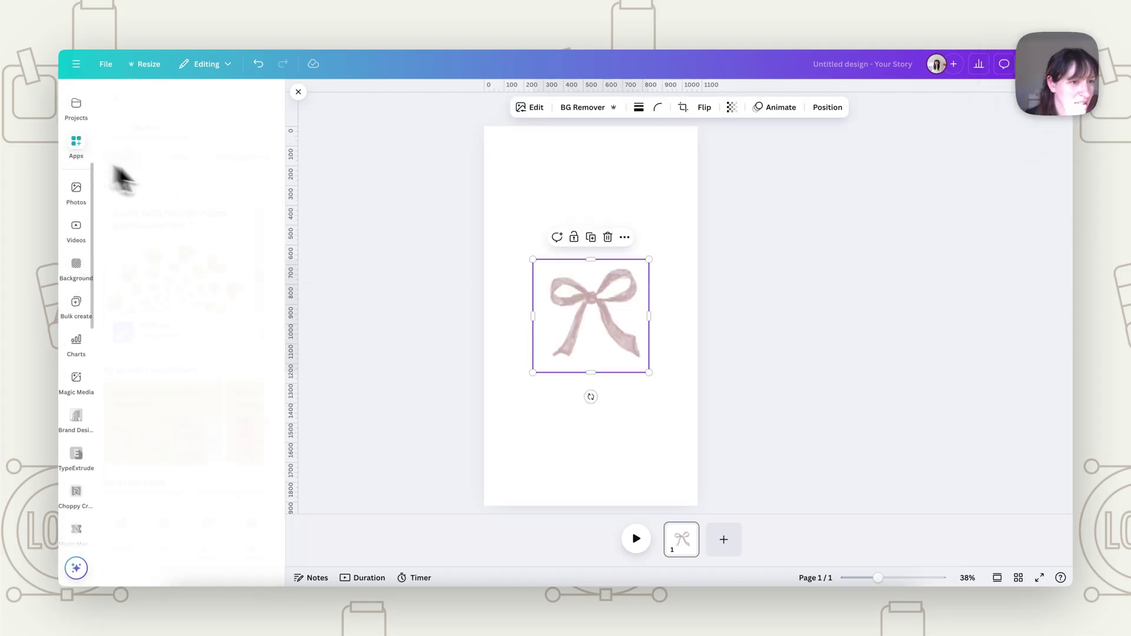
left_click(159, 262)
left_click(851, 457)
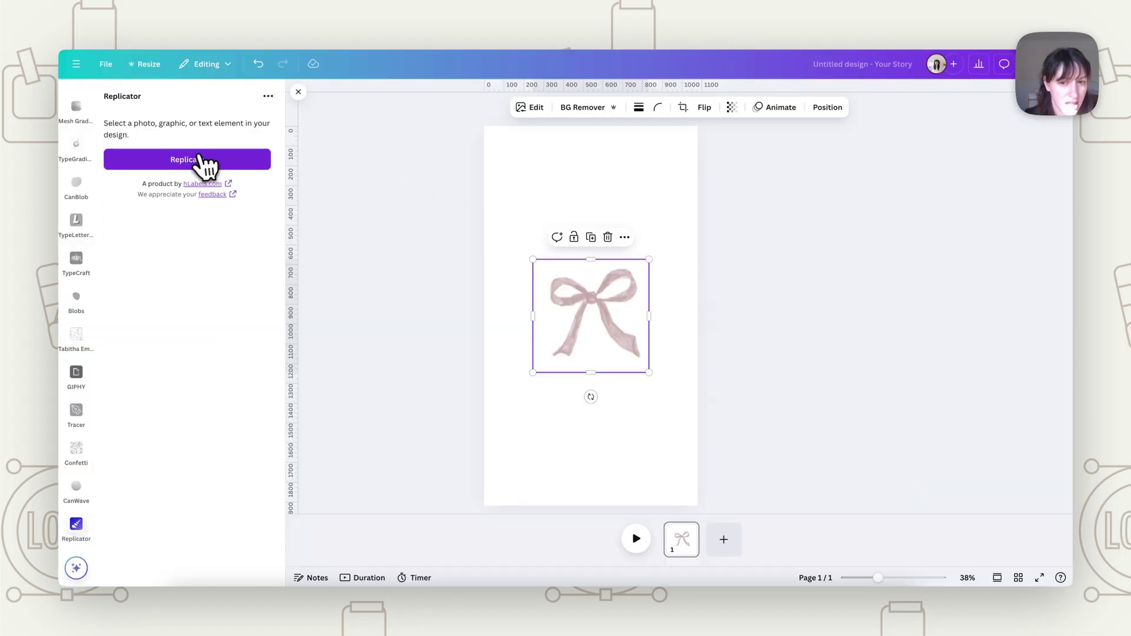
Replicate the bow image as a wave pattern and move the original bow to the page's lower left.
left_click(199, 162)
left_click(247, 266)
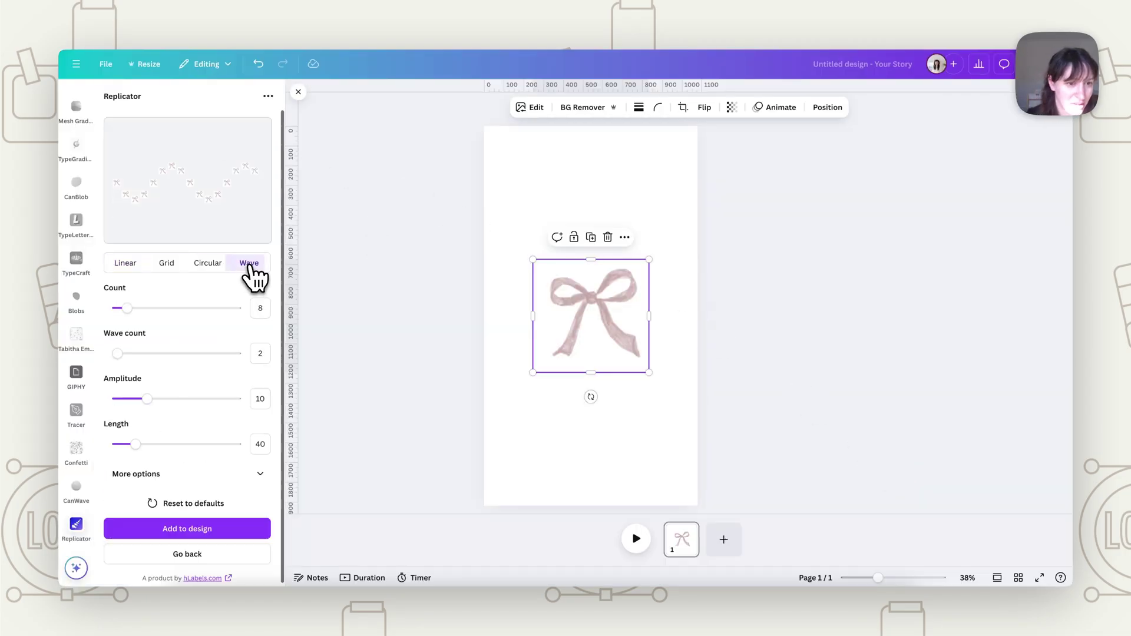
left_click_drag(615, 285, 575, 409)
Set the bow wave's count to 10, amplitude to 5 and length to 46, keeping a wave count of 2.
mouse_move(130, 308)
left_mouse_down()
mouse_move(169, 309)
mouse_move(122, 308)
left_mouse_up()
mouse_move(117, 353)
left_mouse_down()
mouse_move(153, 359)
mouse_move(117, 355)
left_mouse_up()
left_click_drag(126, 306, 137, 307)
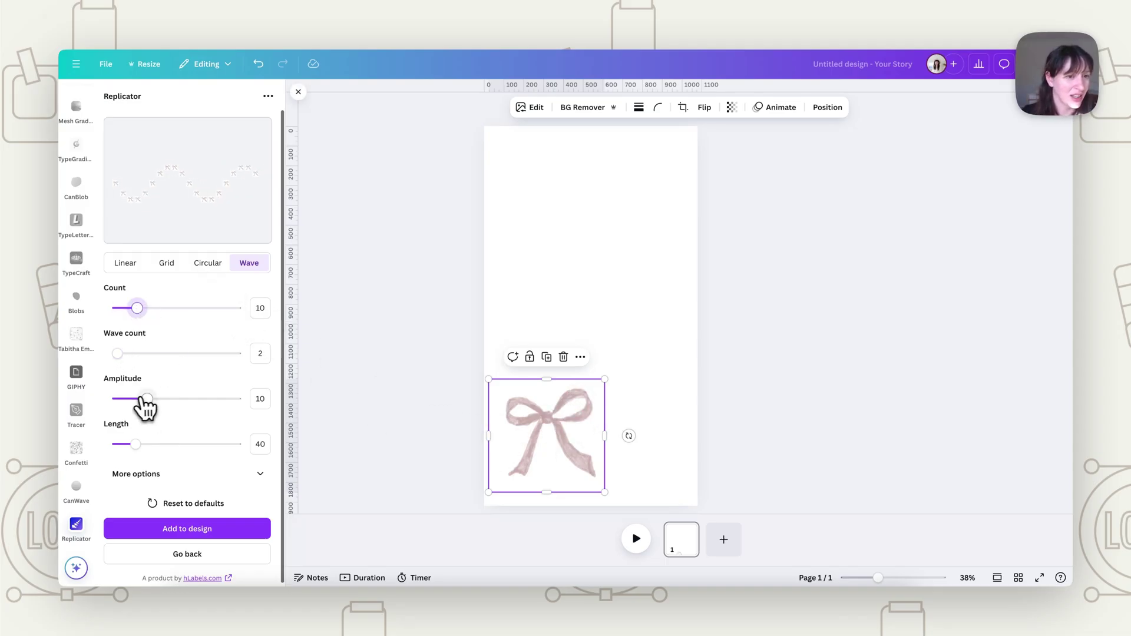
mouse_move(147, 399)
left_mouse_down()
mouse_move(210, 399)
mouse_move(118, 398)
mouse_move(215, 401)
mouse_move(132, 397)
left_mouse_up()
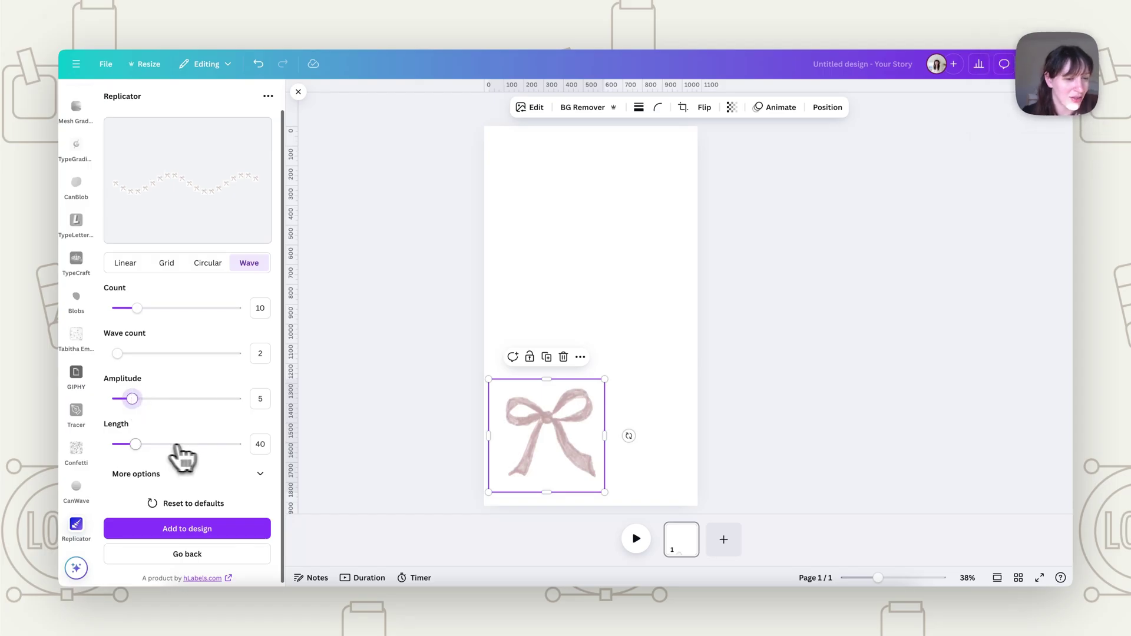
left_click_drag(162, 447, 143, 451)
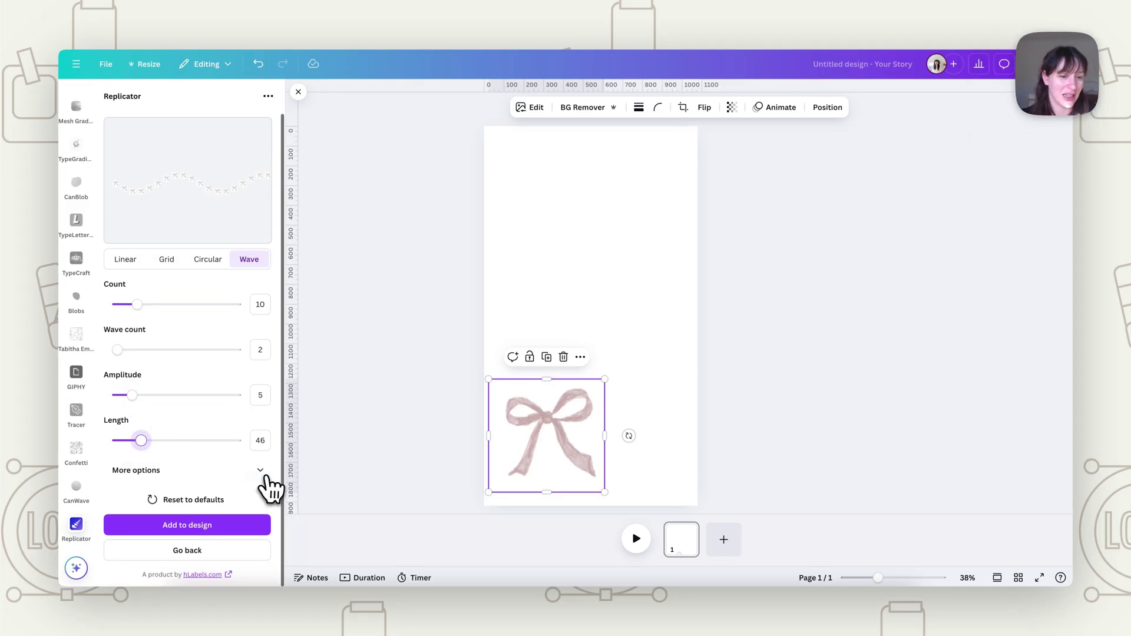
Expand the wave's additional options, try a slightly different size ratio and set it back to 1.
left_click(260, 475)
scroll(236, 480, "down", 3)
scroll(230, 475, "down", 1)
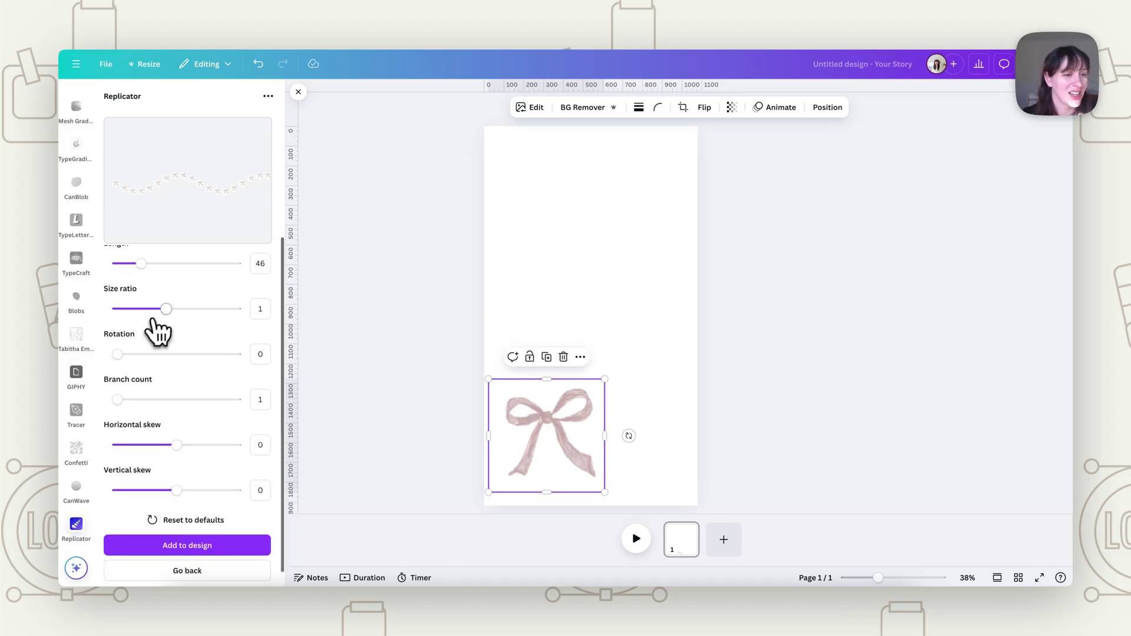
mouse_move(167, 309)
left_mouse_down()
mouse_move(179, 309)
mouse_move(169, 308)
left_mouse_up()
left_click(255, 309)
type("1")
key("Return")
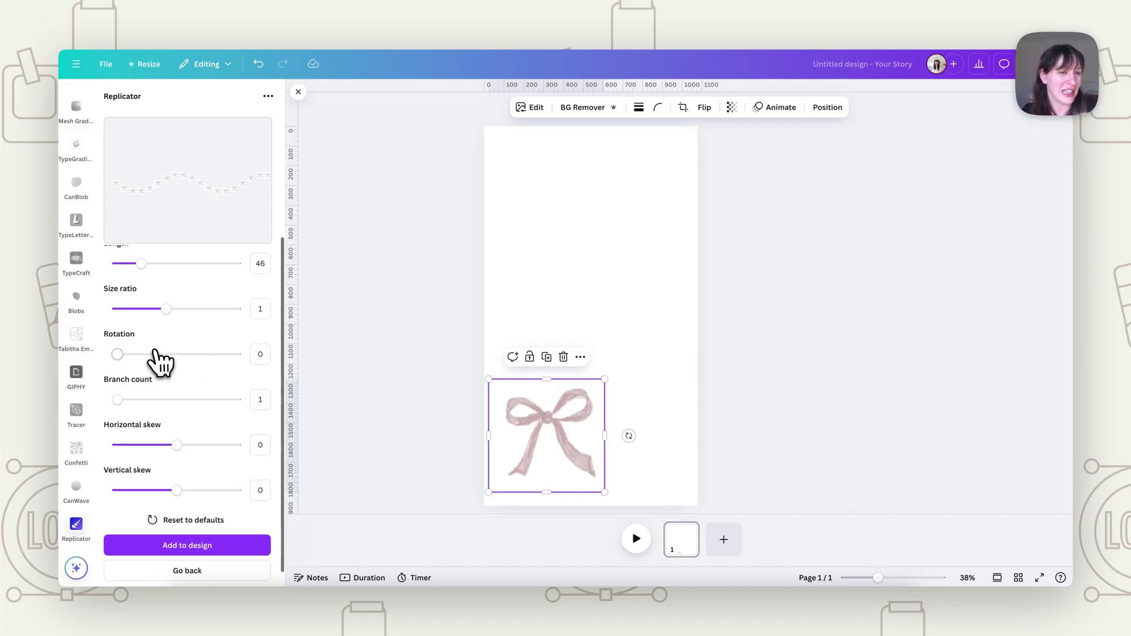
Try the wave's rotation and a branch count of 7, returning rotation to 0 and branch count to 1.
left_click_drag(152, 354, 113, 354)
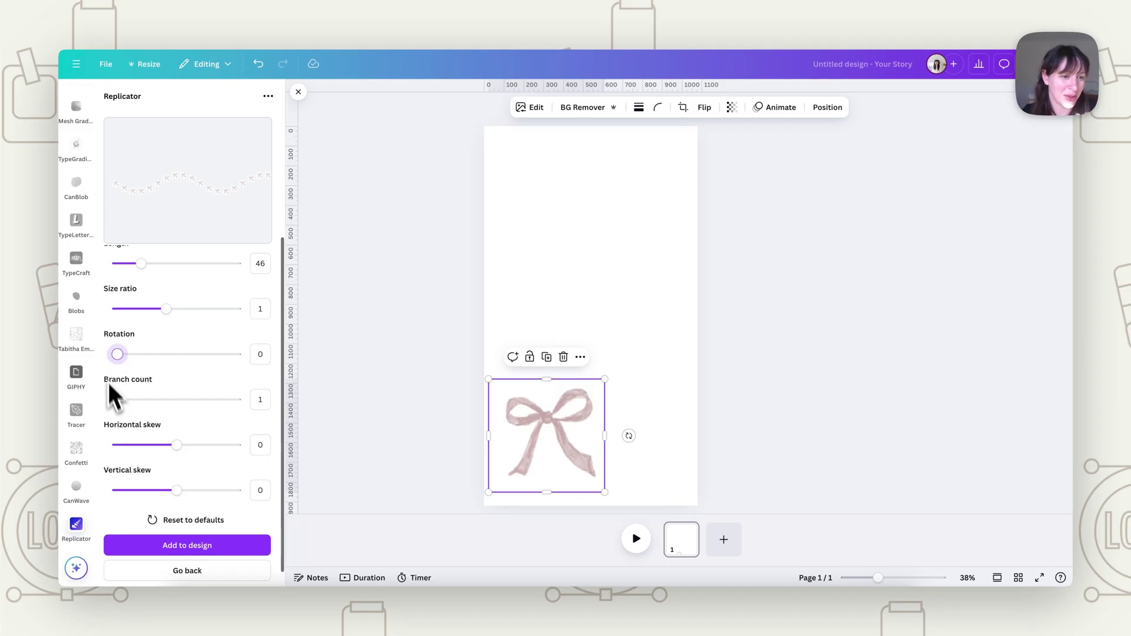
mouse_move(118, 399)
left_mouse_down()
mouse_move(225, 402)
mouse_move(115, 401)
left_mouse_up()
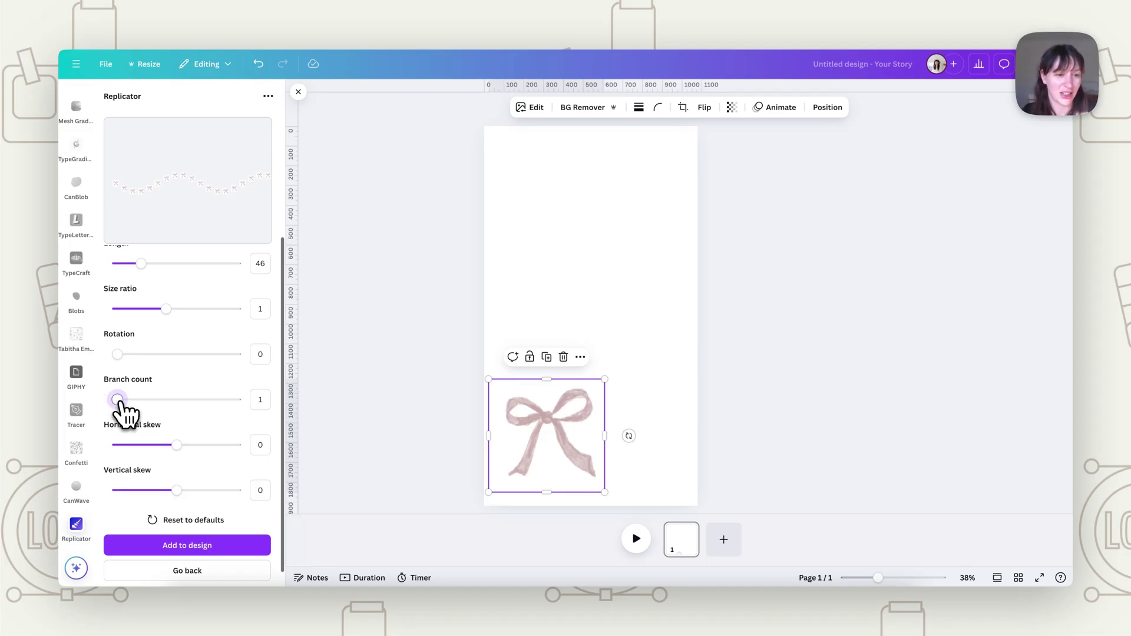
left_click_drag(118, 401, 196, 398)
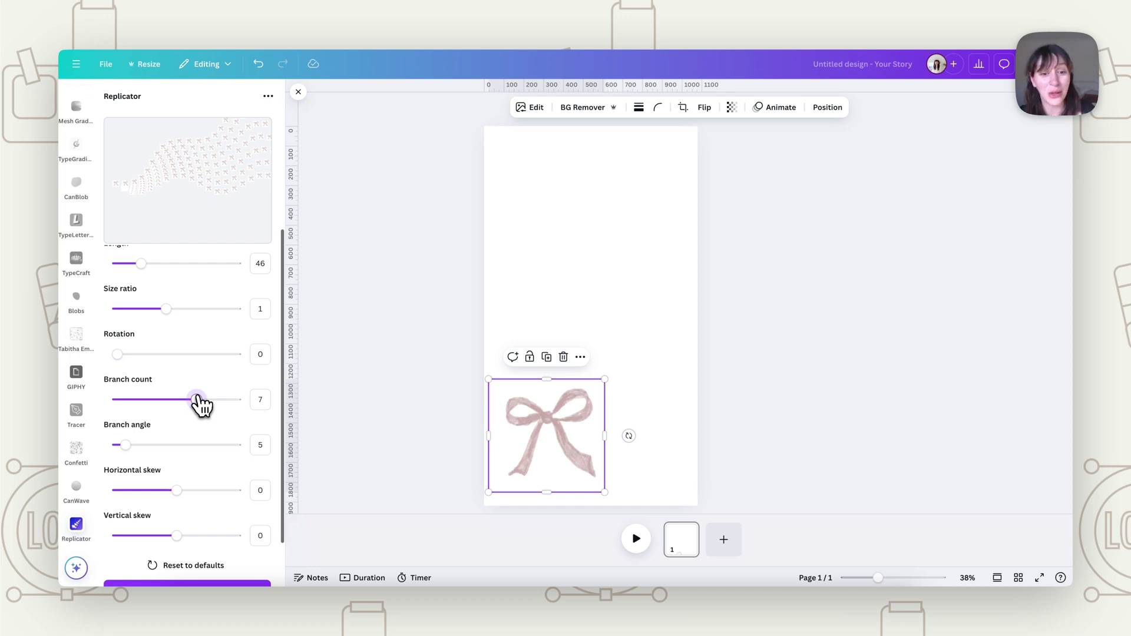
left_click_drag(197, 398, 116, 401)
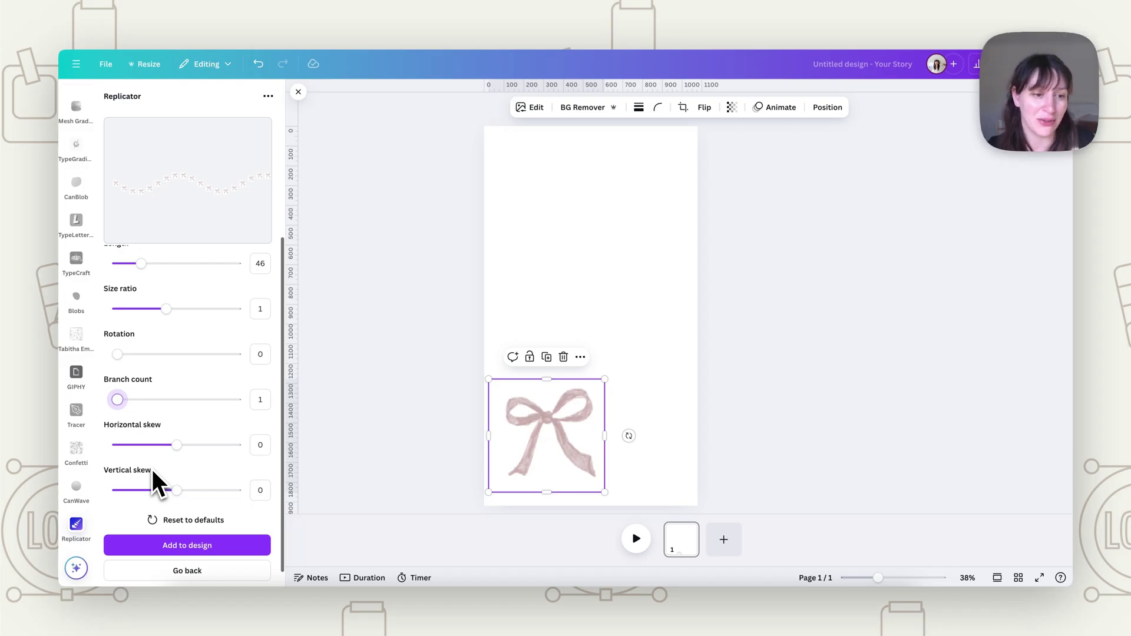
Add the bow wave to the design, enlarge it to nearly the page width and move it to the page's upper part.
scroll(177, 458, "down", 1)
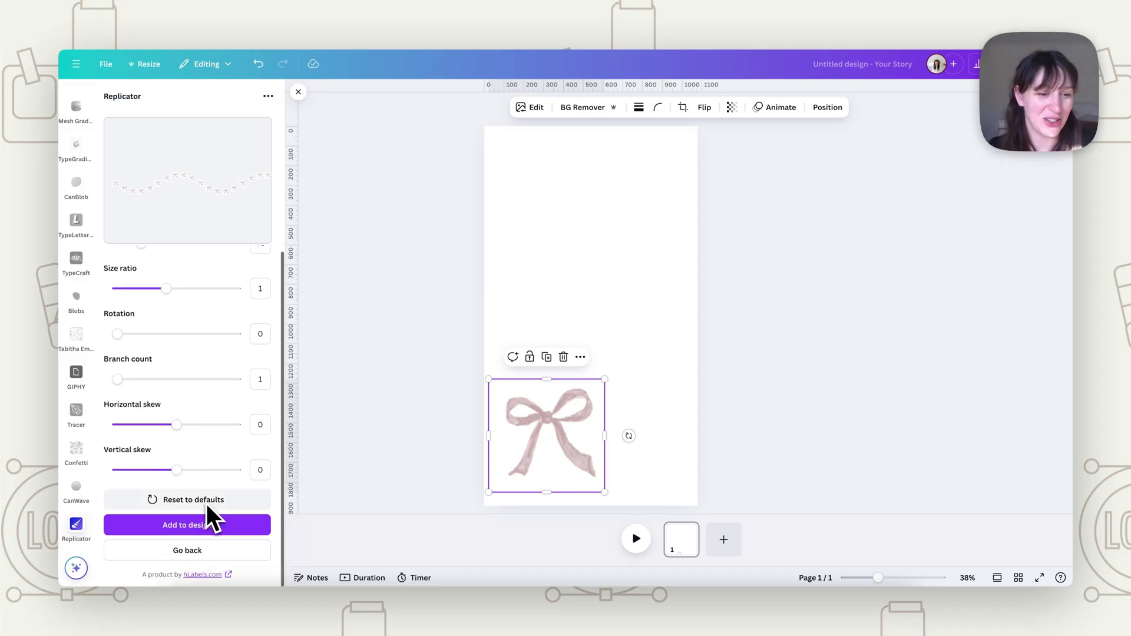
left_click(212, 530)
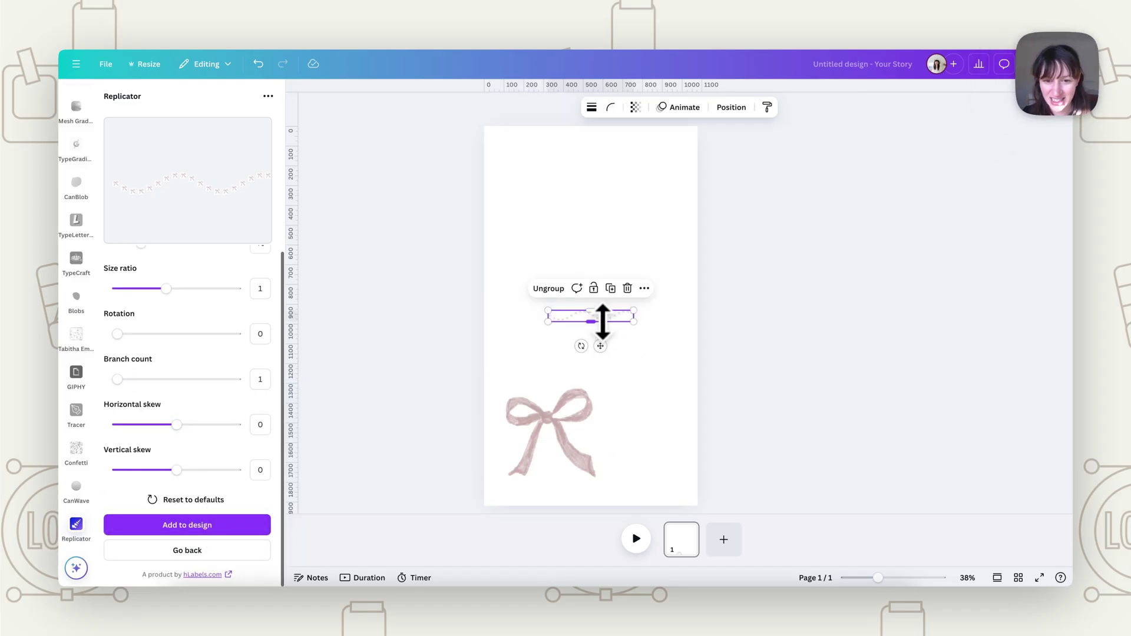
left_click_drag(632, 321, 717, 392)
left_click_drag(666, 328, 688, 304)
left_click(681, 398)
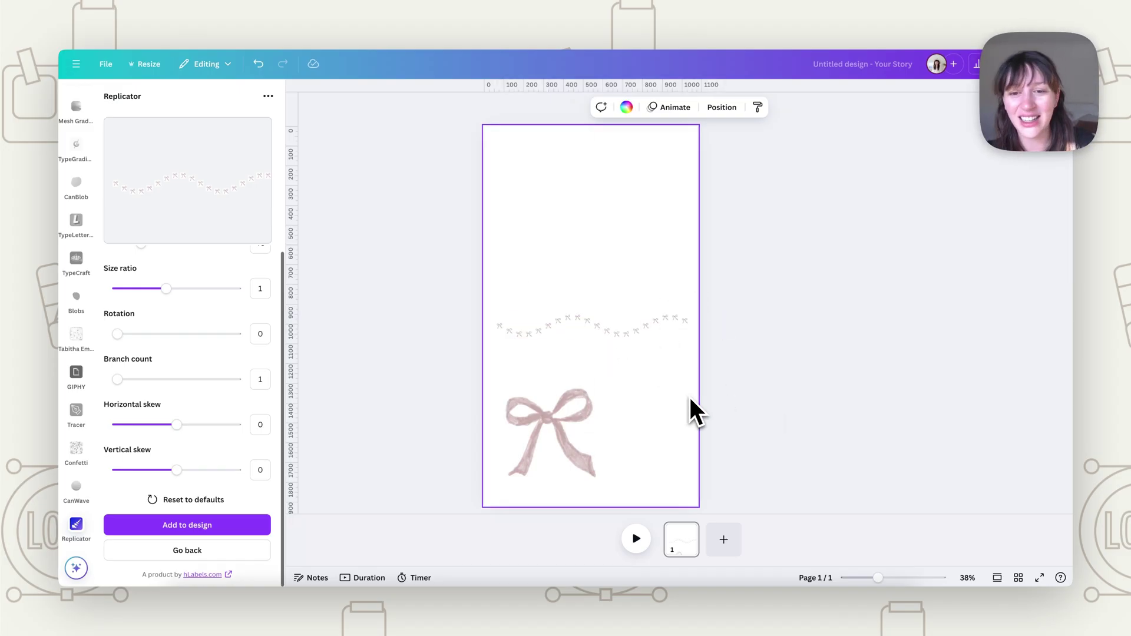
left_click_drag(662, 333, 664, 206)
left_click(668, 375)
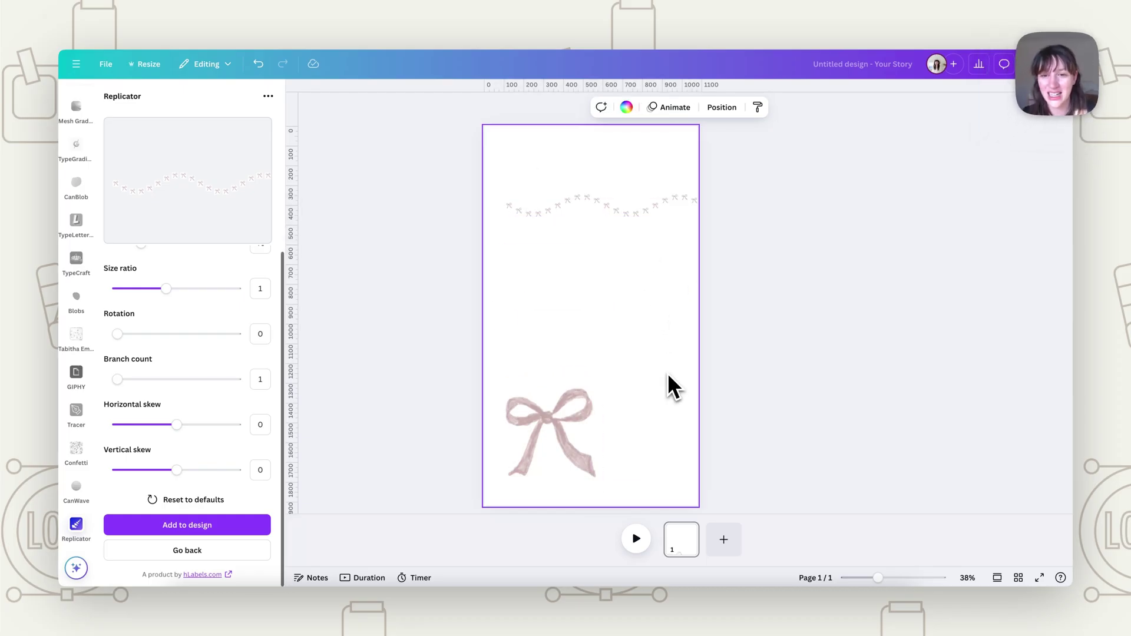